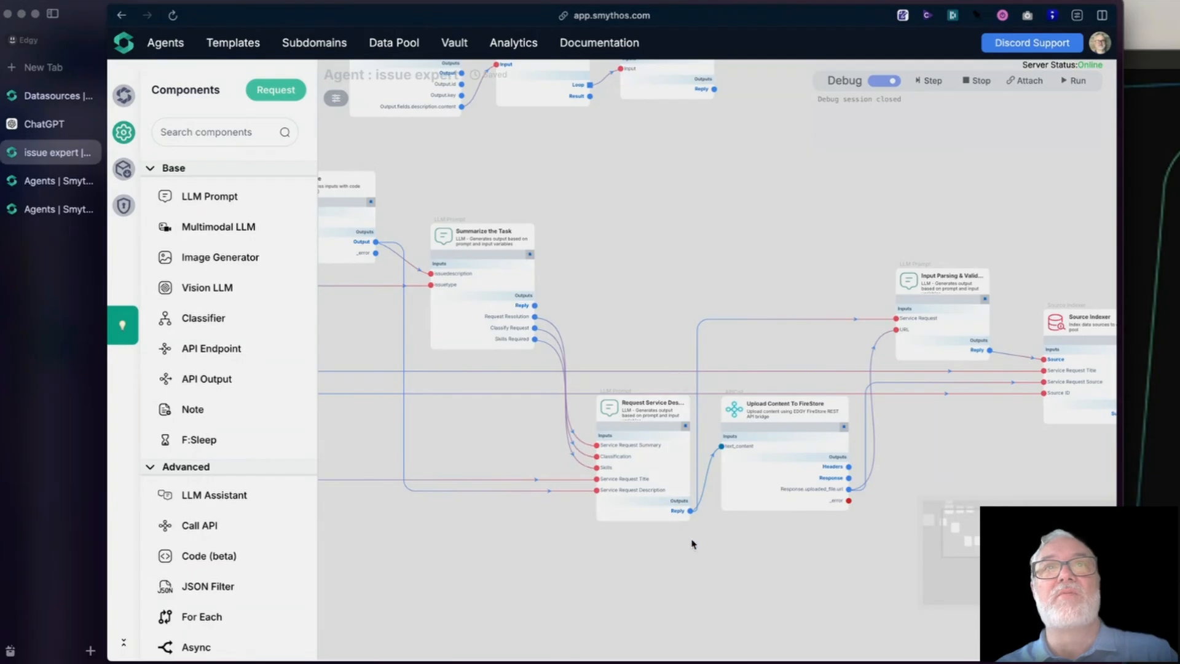
Review the full prompt in the Summarize the Task component's settings, then close them.
{"action": "left_click_drag", "start_coordinate": [569, 559], "coordinate": [575, 531]}
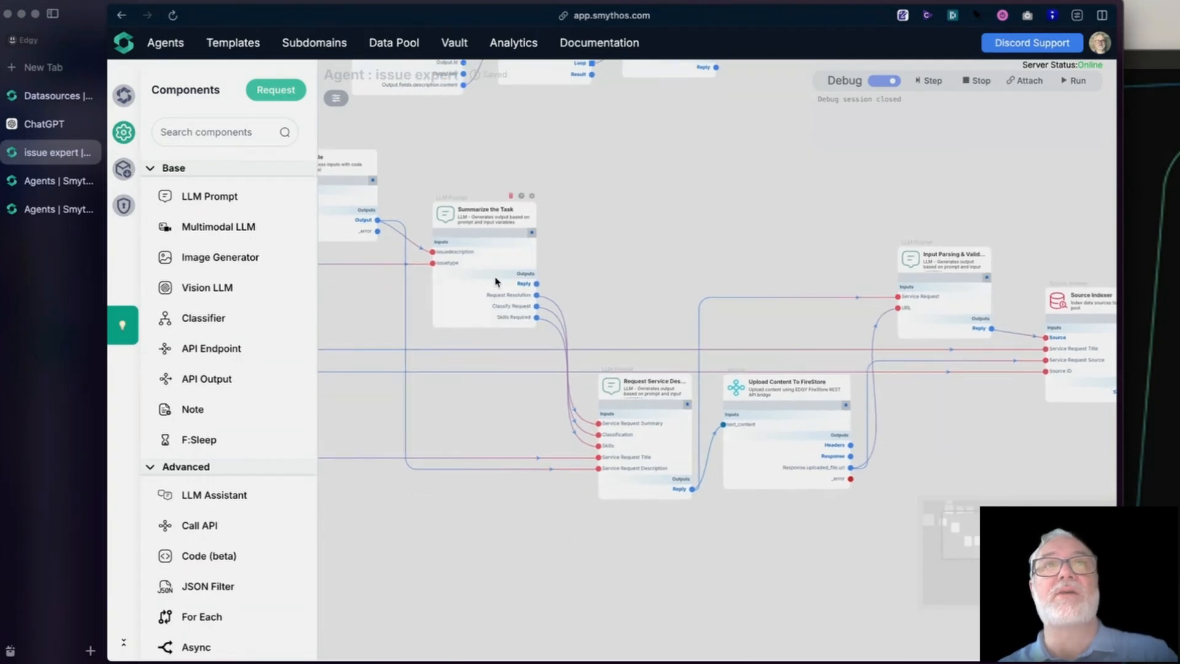
{"action": "left_click", "coordinate": [532, 197]}
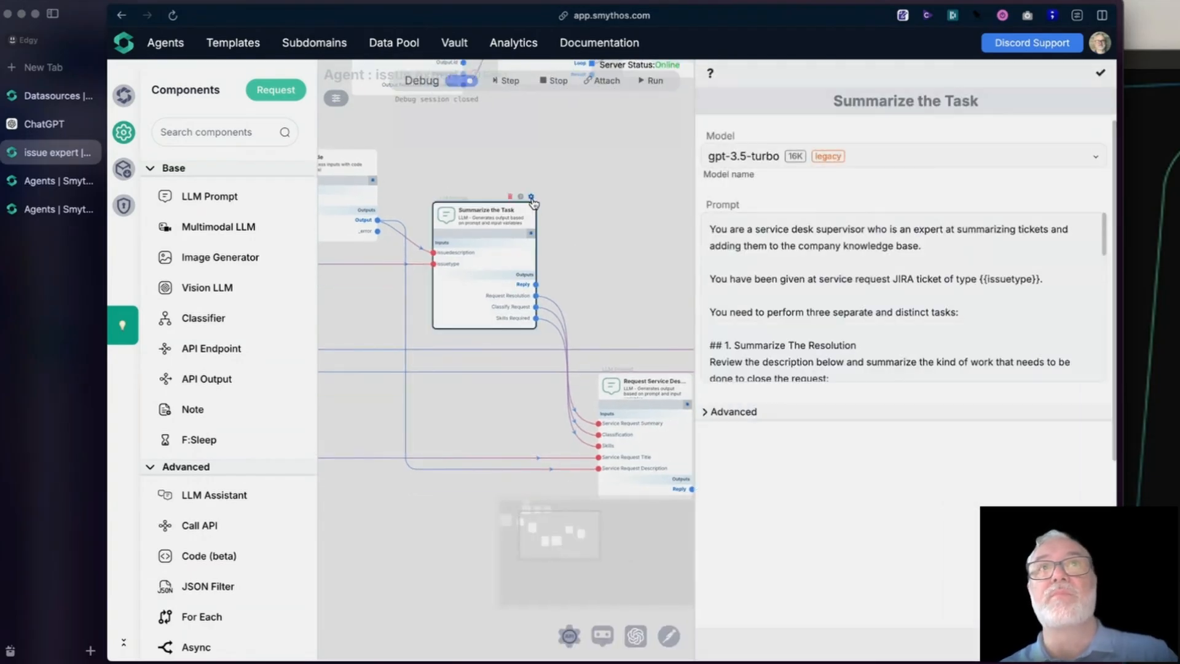
{"action": "scroll", "coordinate": [961, 444], "scroll_direction": "down", "scroll_amount": 5}
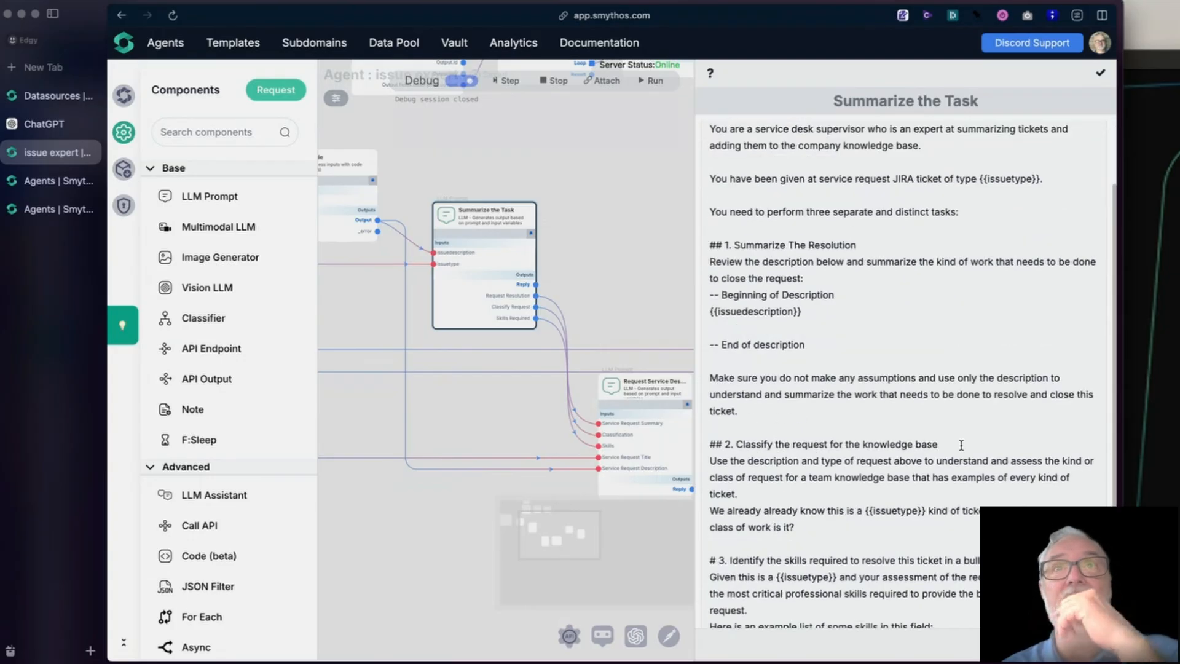
{"action": "scroll", "coordinate": [962, 445], "scroll_direction": "down", "scroll_amount": 3}
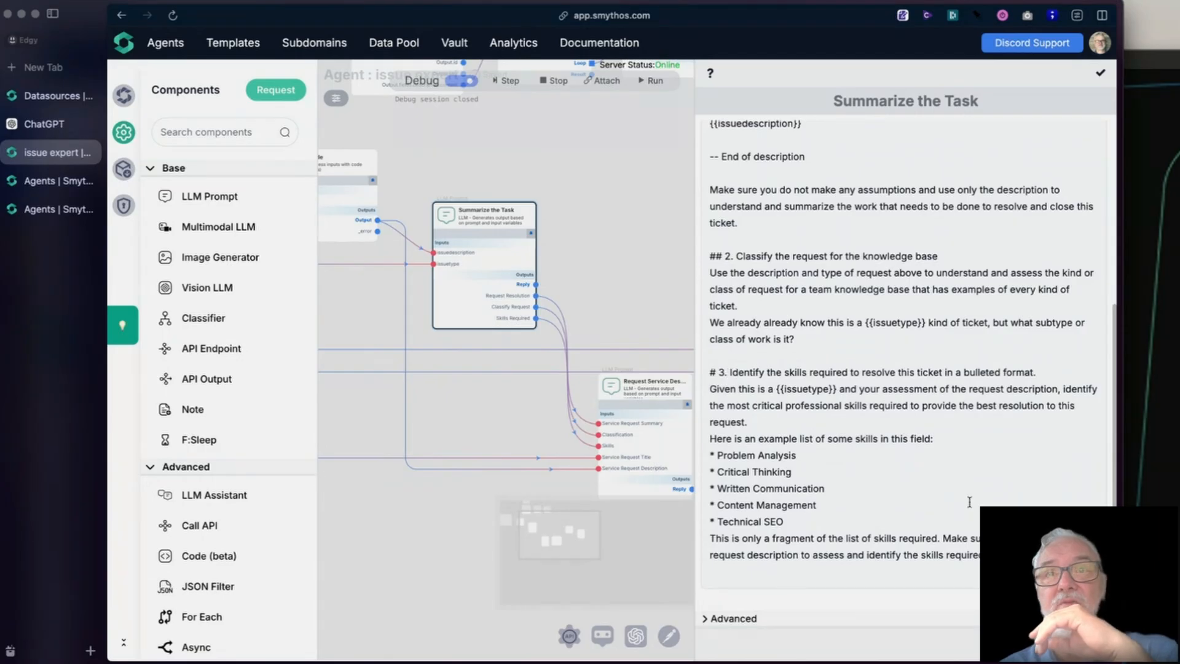
{"action": "left_click", "coordinate": [1101, 73]}
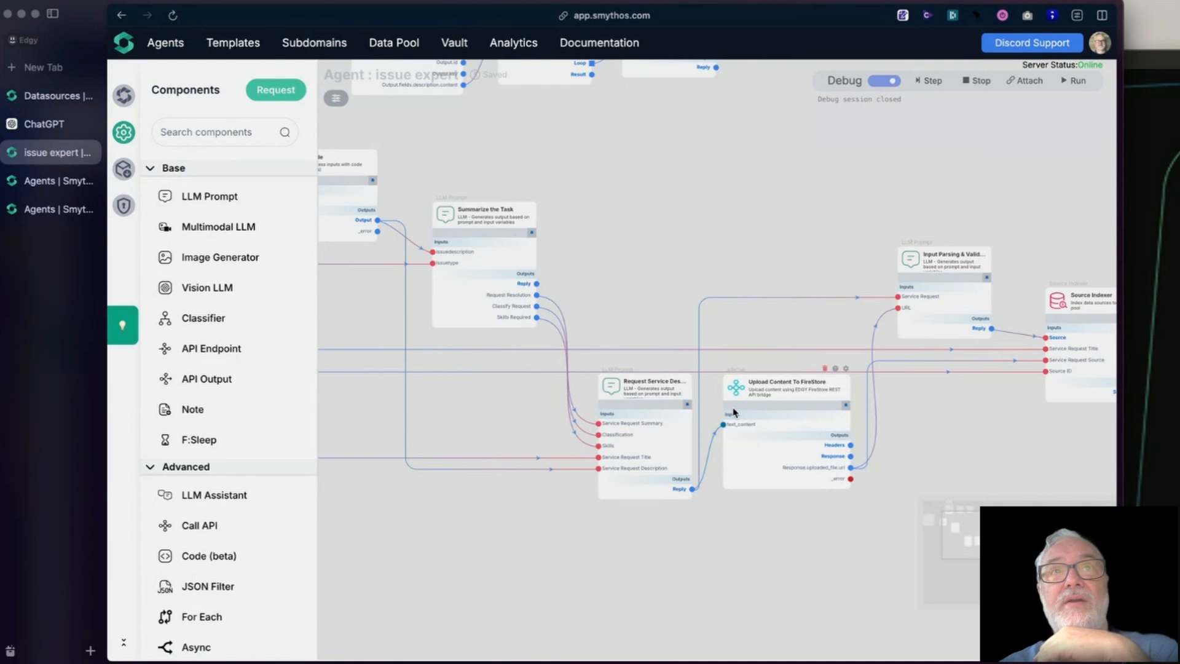
Review the Request Service Description Summary Source prompt line by line, covering title, description, classification, summary and skills.
{"action": "mouse_move", "coordinate": [734, 396]}
{"action": "left_mouse_down"}
{"action": "mouse_move", "coordinate": [727, 257]}
{"action": "mouse_move", "coordinate": [738, 221]}
{"action": "mouse_move", "coordinate": [757, 282]}
{"action": "mouse_move", "coordinate": [746, 399]}
{"action": "left_mouse_up"}
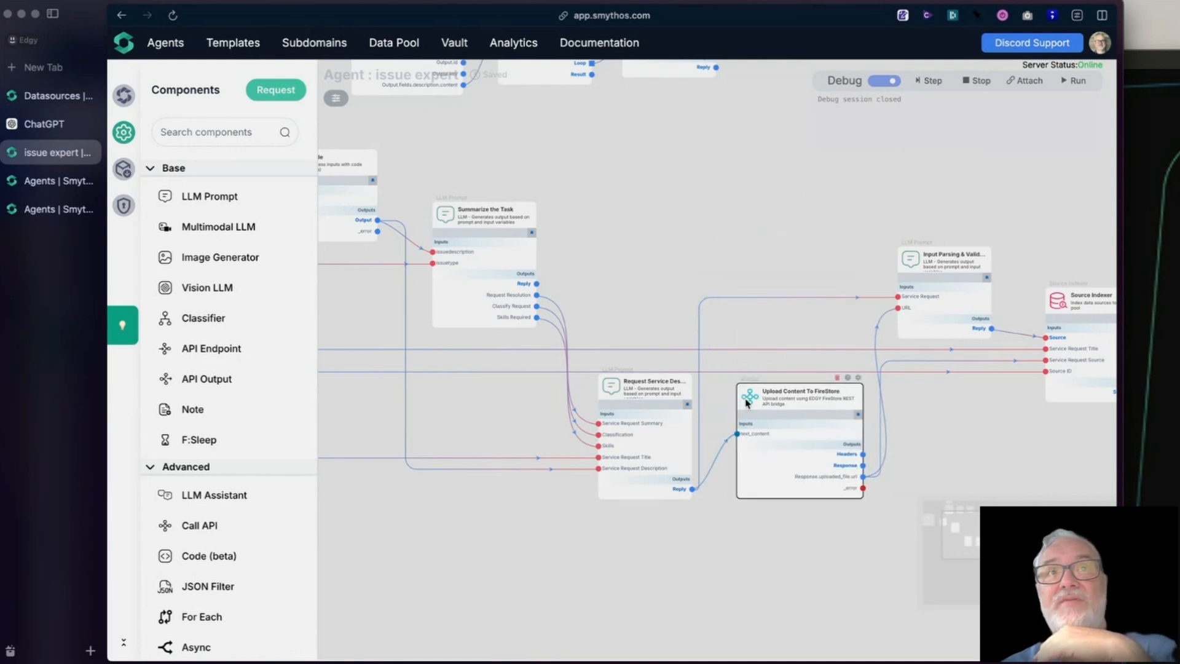
{"action": "left_click", "coordinate": [613, 387]}
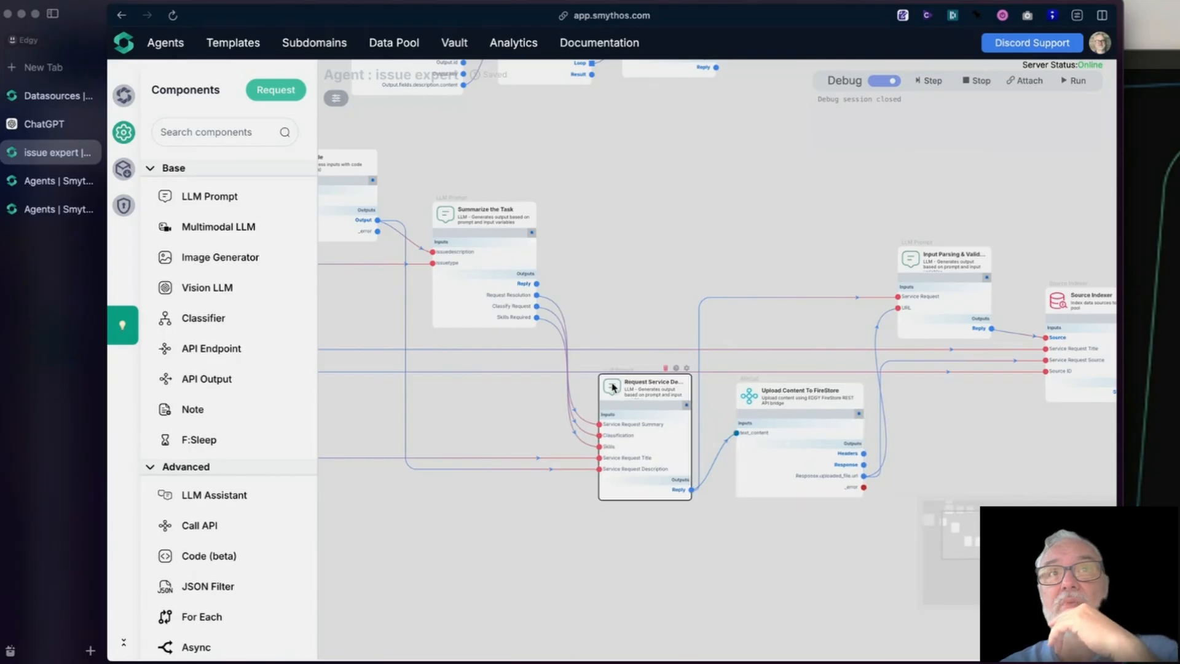
{"action": "left_click", "coordinate": [688, 369]}
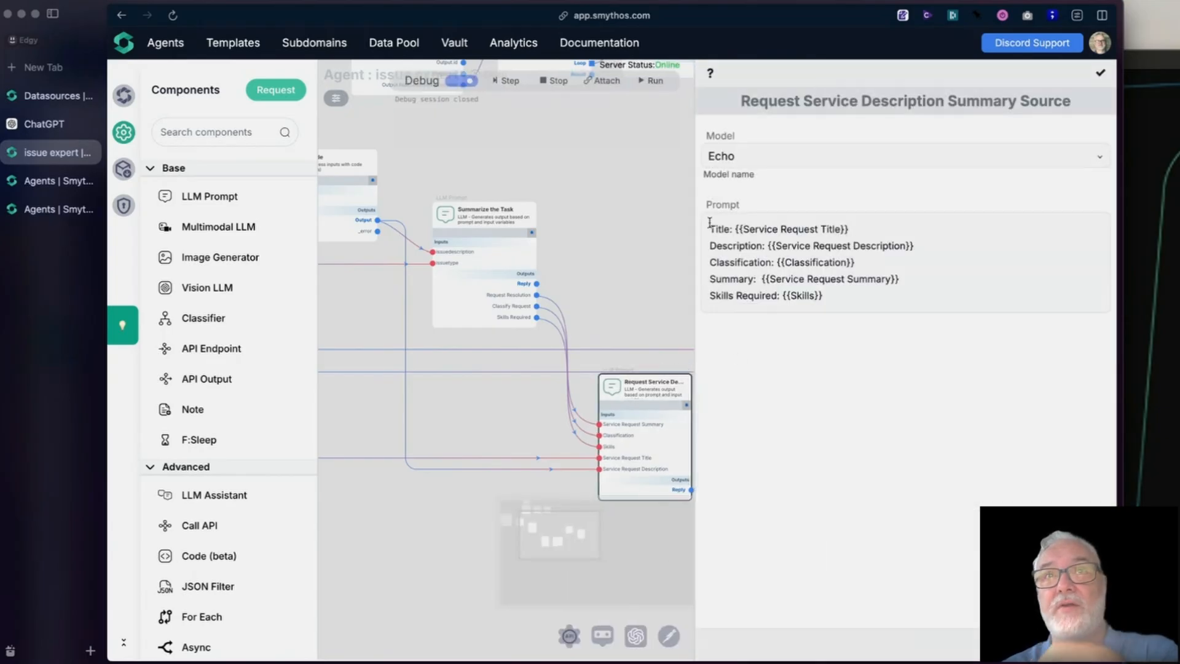
{"action": "left_click_drag", "start_coordinate": [711, 226], "coordinate": [885, 227]}
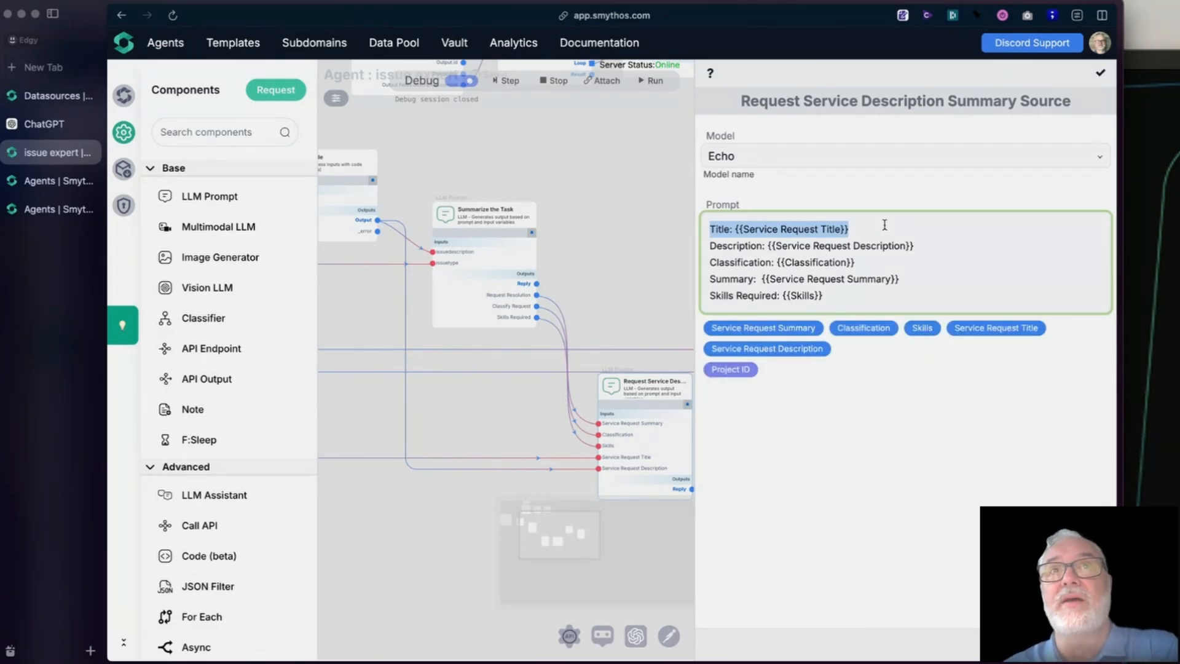
{"action": "left_click", "coordinate": [712, 244]}
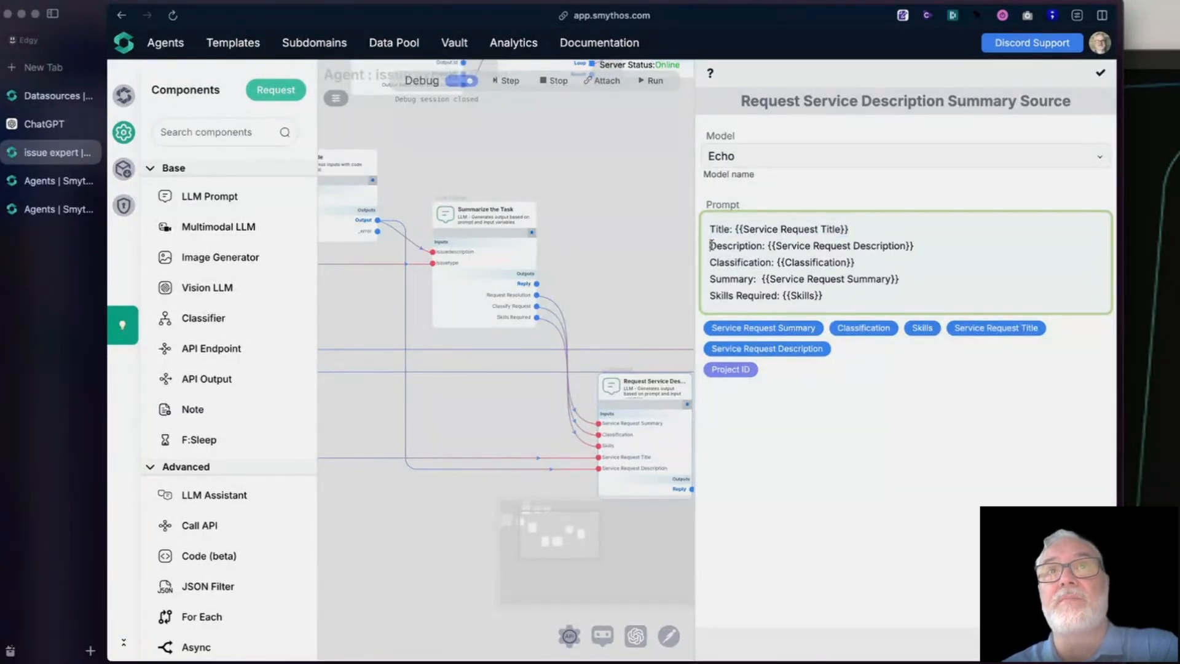
{"action": "left_click_drag", "start_coordinate": [712, 245], "coordinate": [927, 247]}
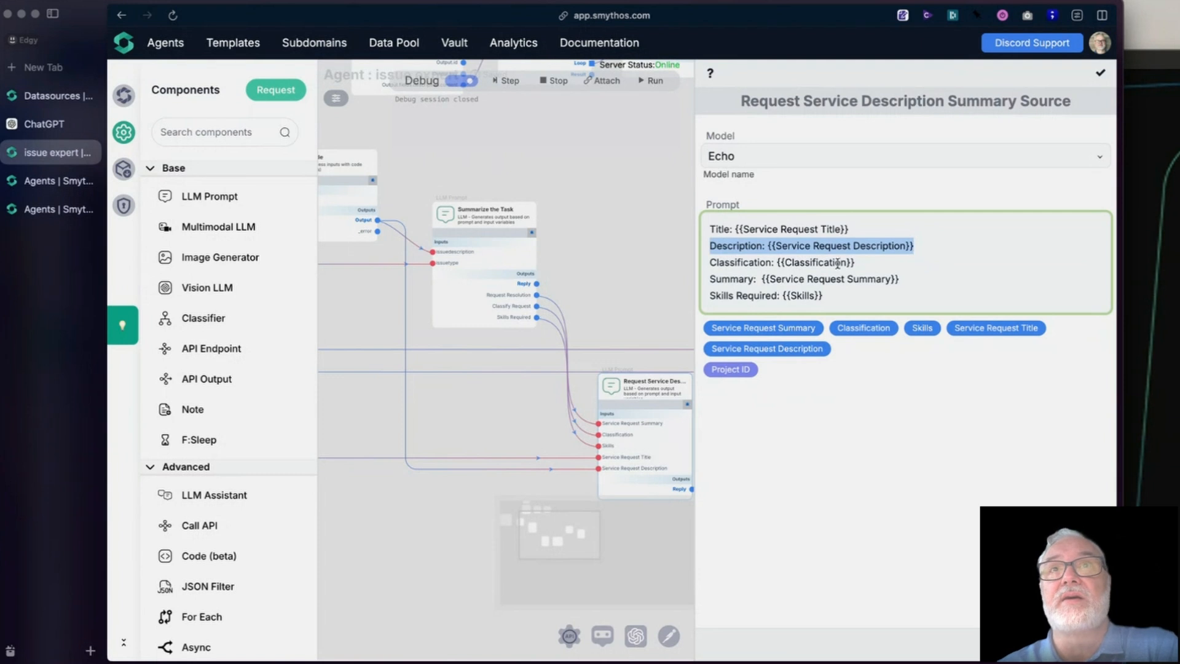
{"action": "left_click_drag", "start_coordinate": [709, 263], "coordinate": [866, 263]}
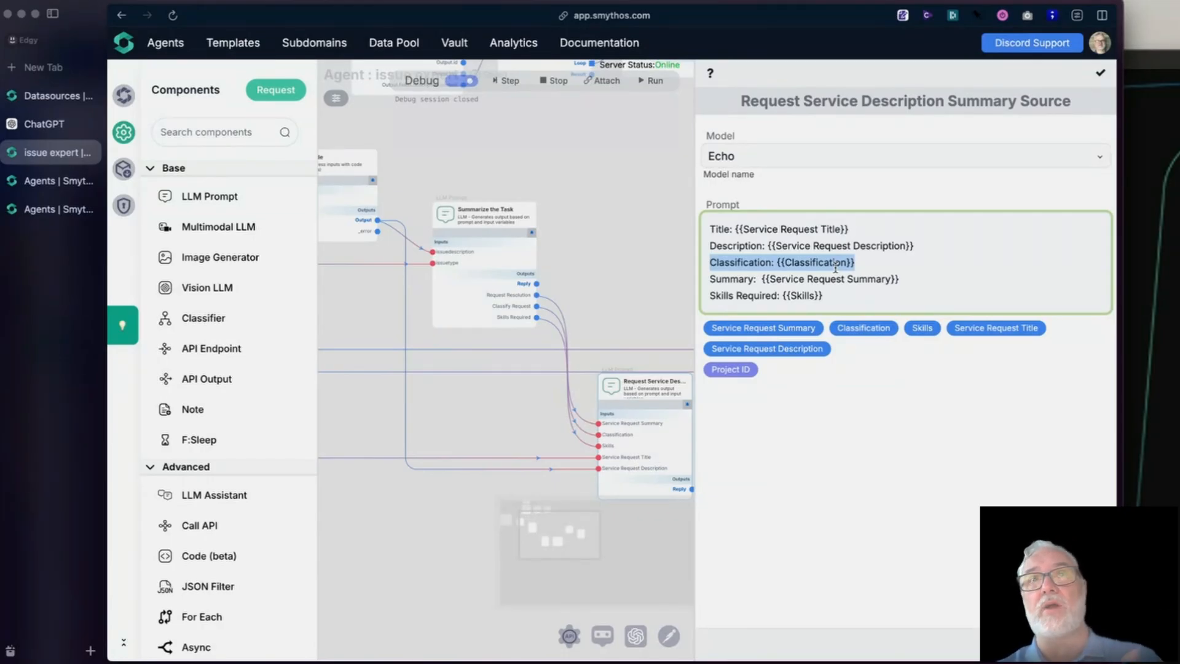
{"action": "left_click", "coordinate": [757, 278]}
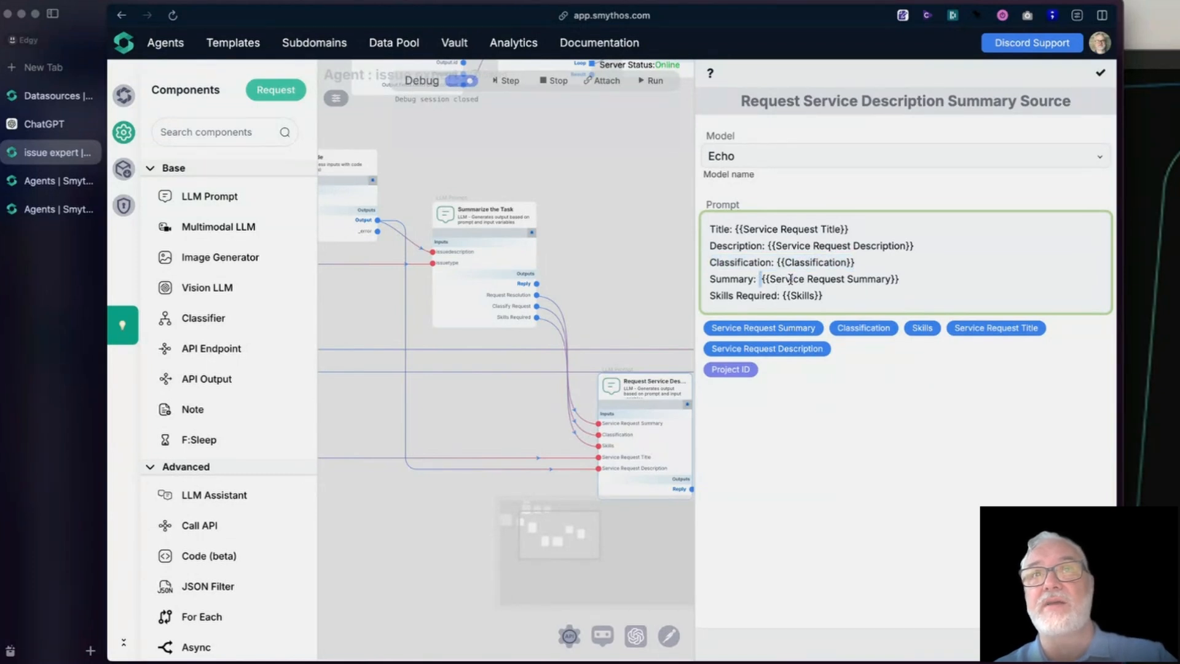
{"action": "left_click", "coordinate": [903, 281], "text": "shift"}
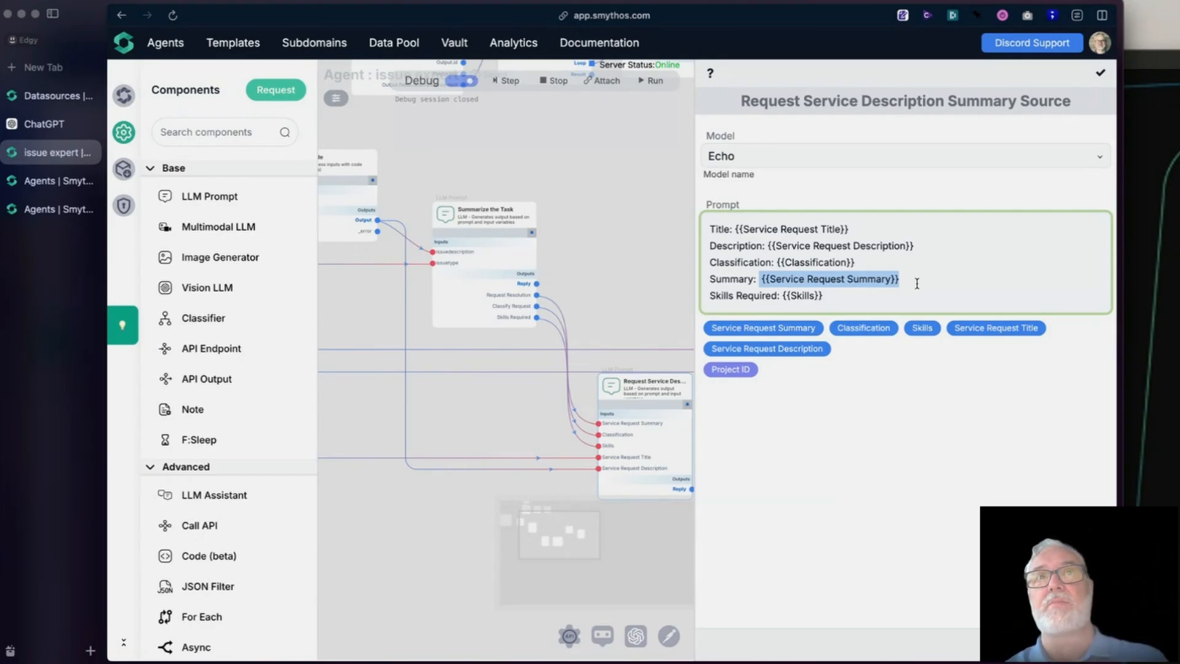
{"action": "left_click_drag", "start_coordinate": [710, 296], "coordinate": [859, 295]}
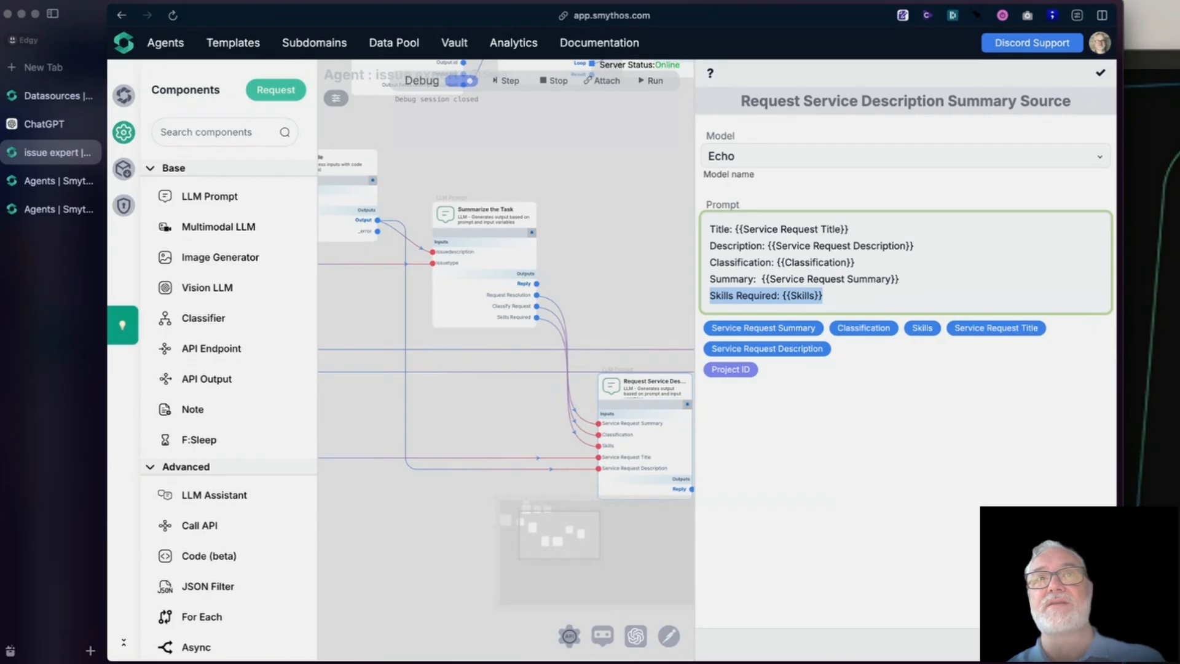
{"action": "left_click", "coordinate": [984, 569]}
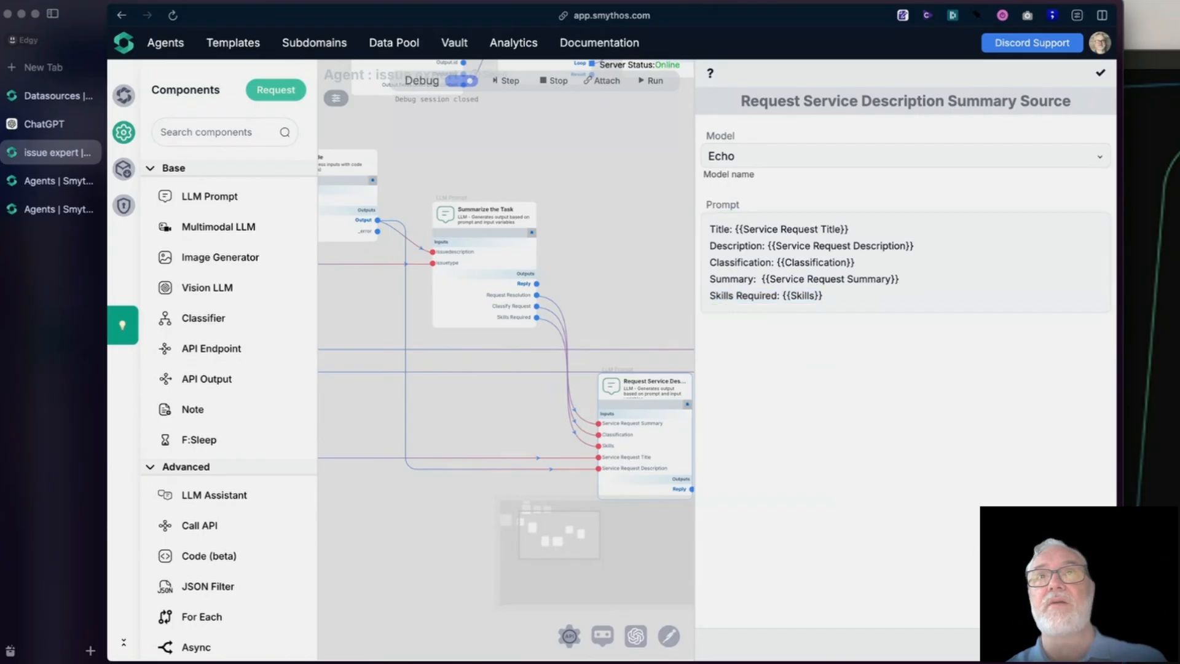
{"action": "left_click", "coordinate": [1101, 75]}
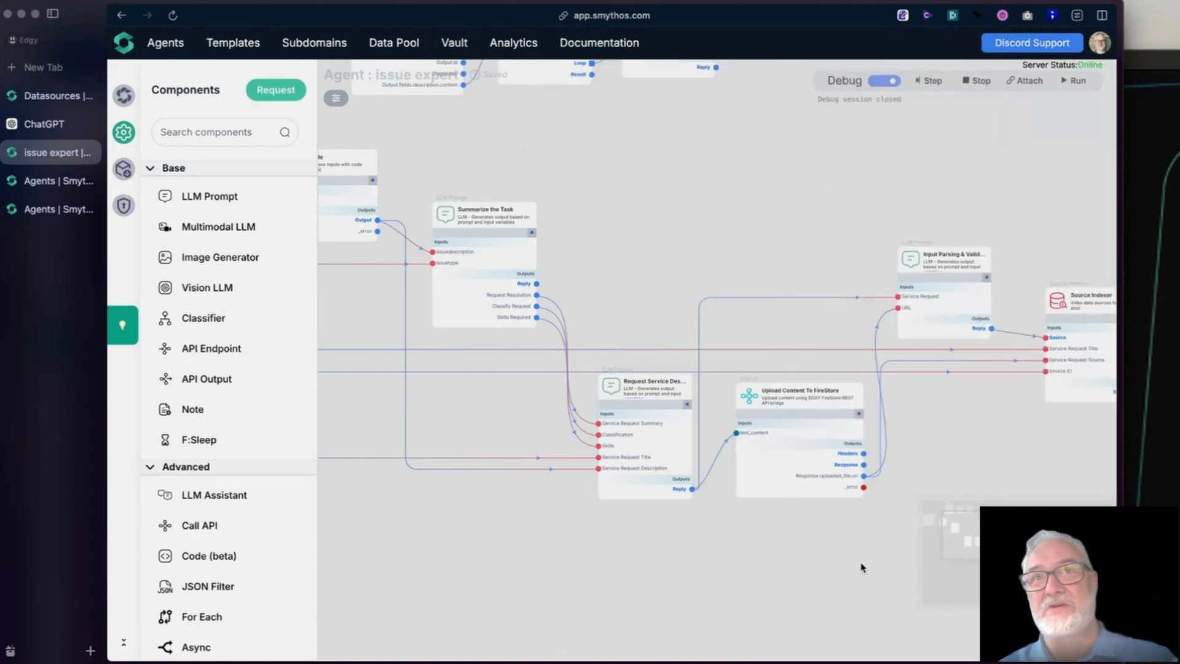
Trace the workflow from the Jira Issue Listener through Upload Content To FireStore and Input Parsing & Validation to the Source Indexer.
{"action": "left_click_drag", "start_coordinate": [951, 421], "coordinate": [916, 416]}
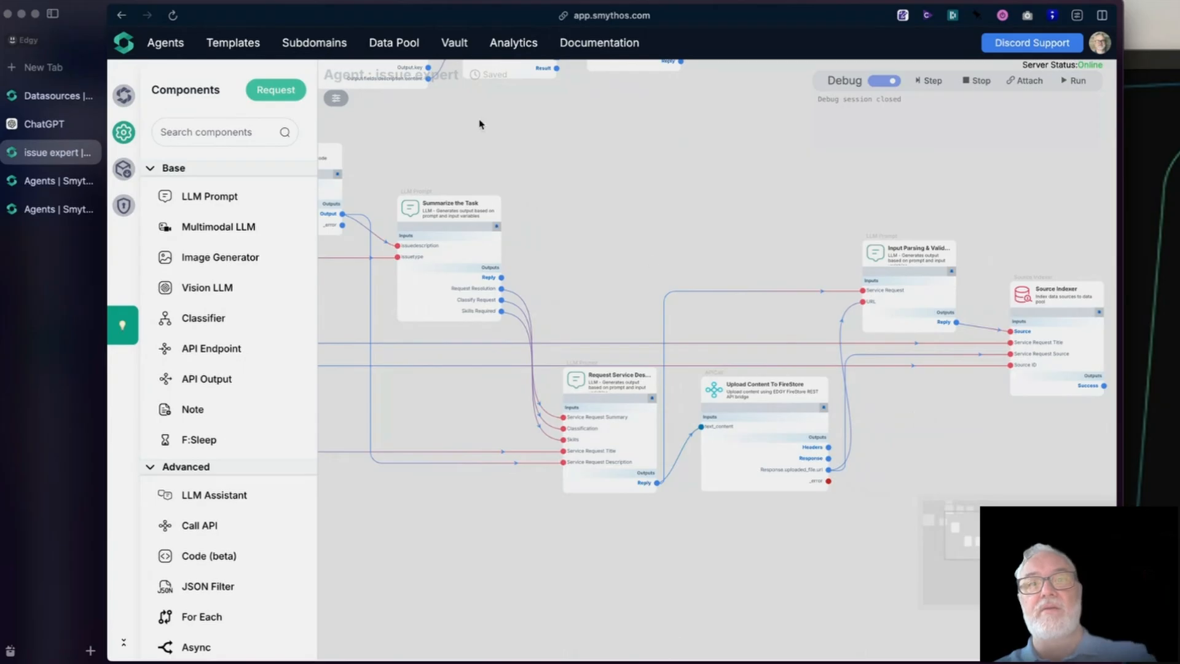
{"action": "left_click_drag", "start_coordinate": [501, 135], "coordinate": [948, 195]}
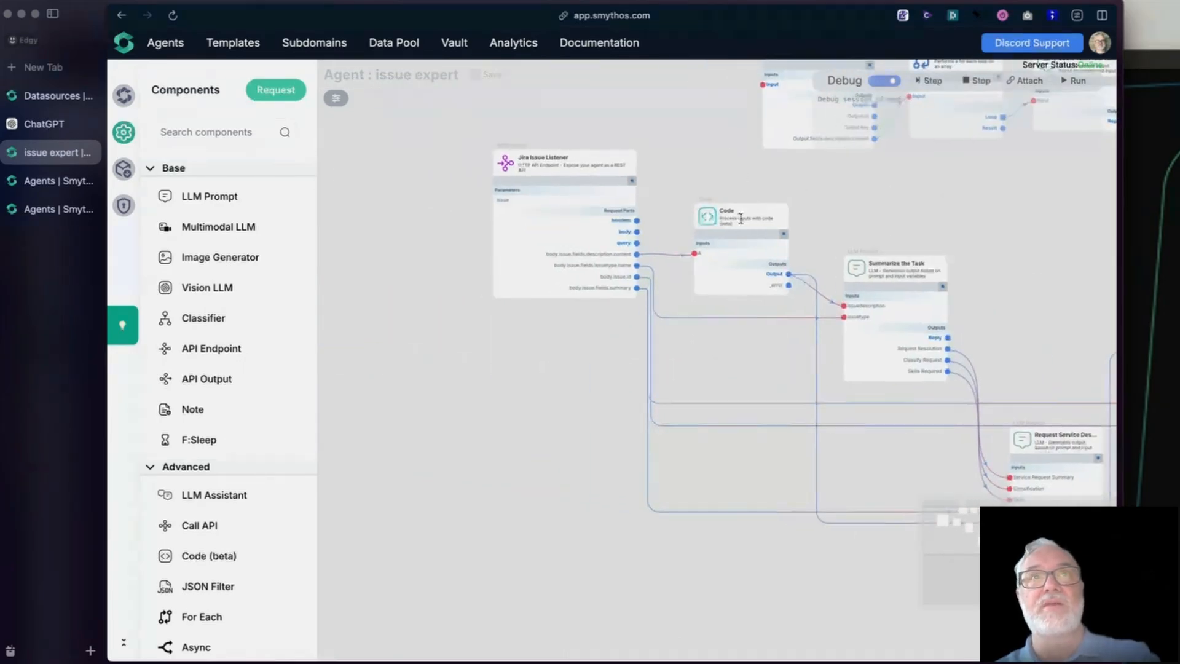
{"action": "left_click", "coordinate": [507, 169]}
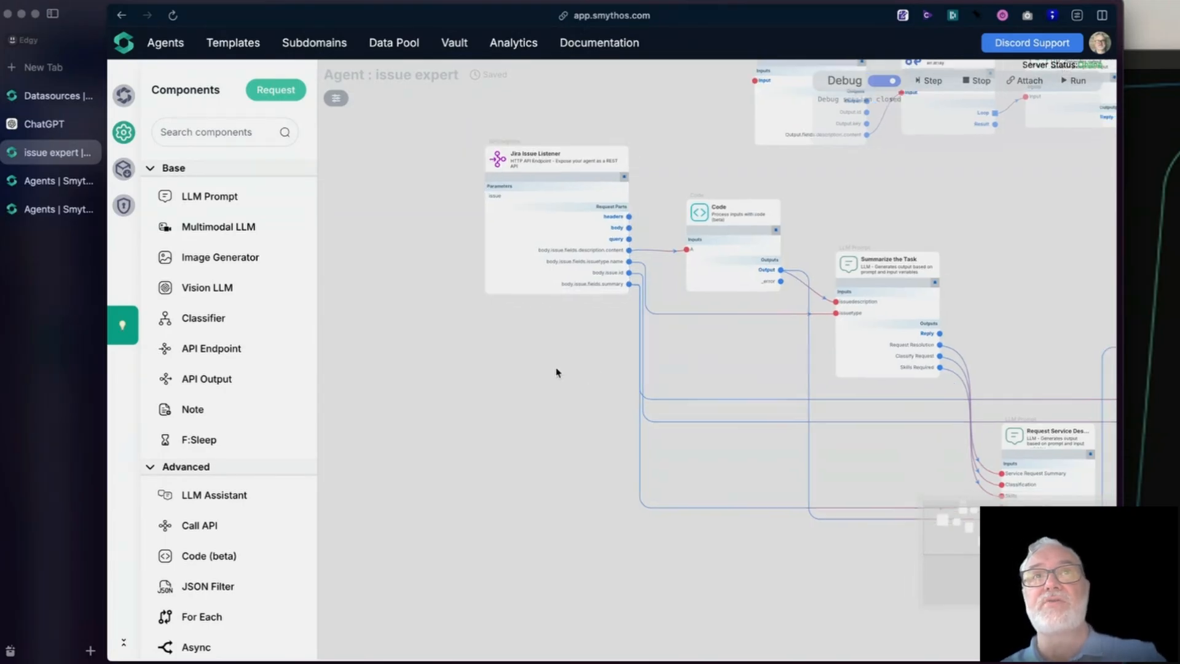
{"action": "left_click_drag", "start_coordinate": [556, 371], "coordinate": [328, 288]}
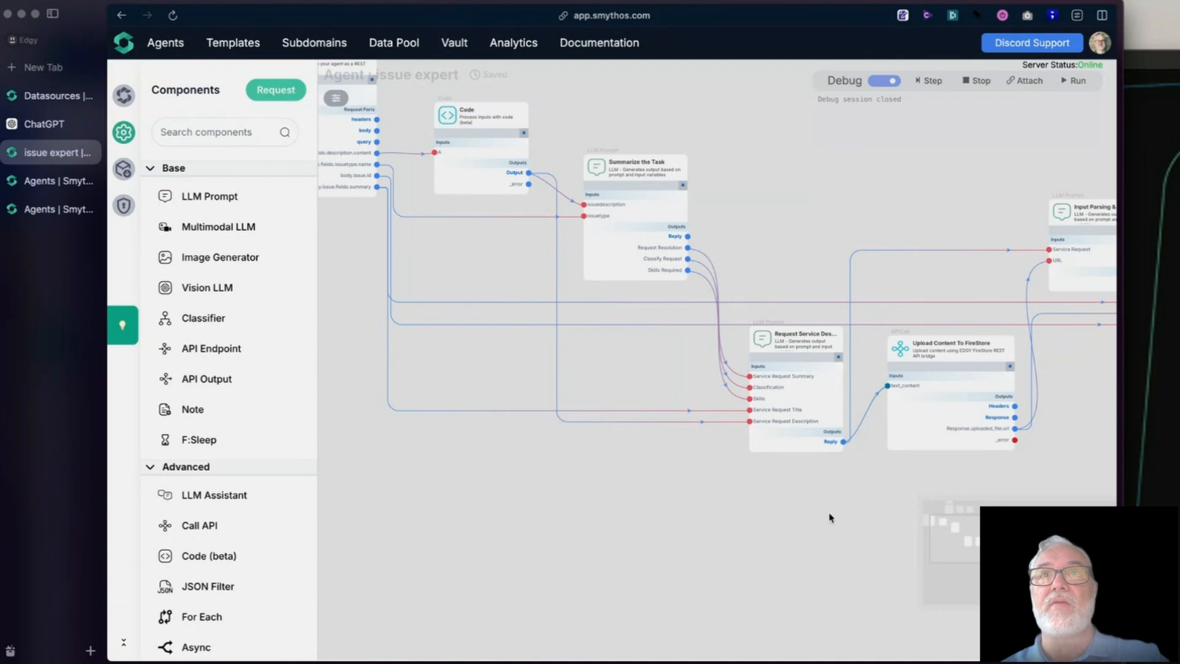
{"action": "left_click_drag", "start_coordinate": [830, 514], "coordinate": [562, 496]}
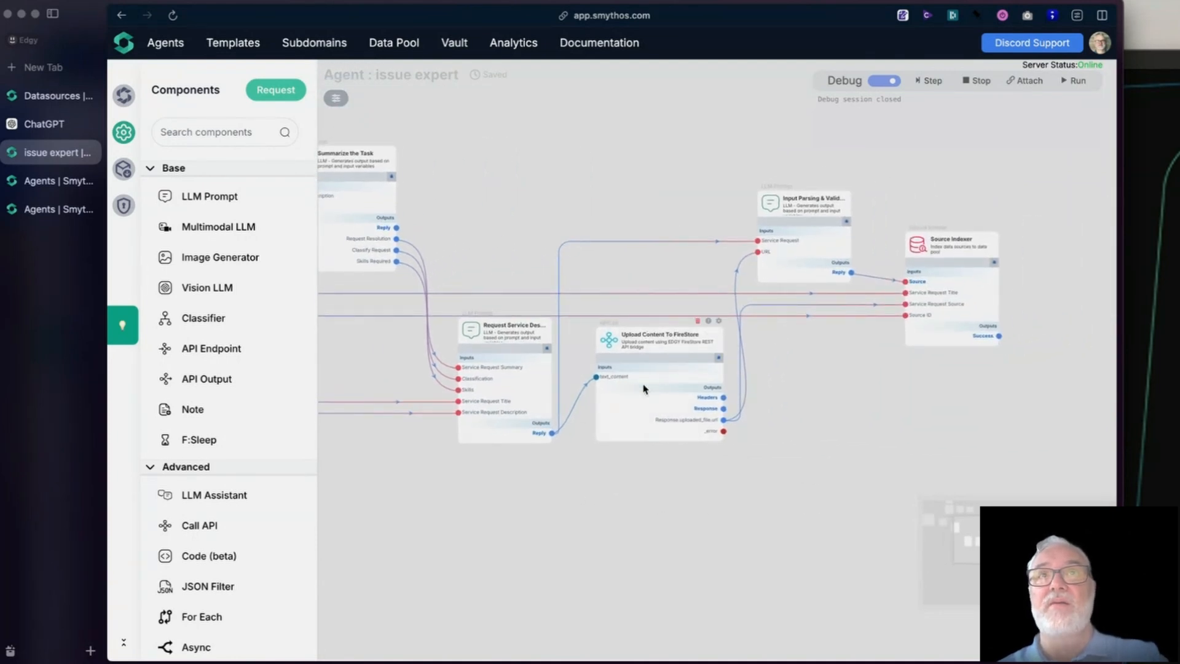
{"action": "left_click_drag", "start_coordinate": [767, 204], "coordinate": [778, 205]}
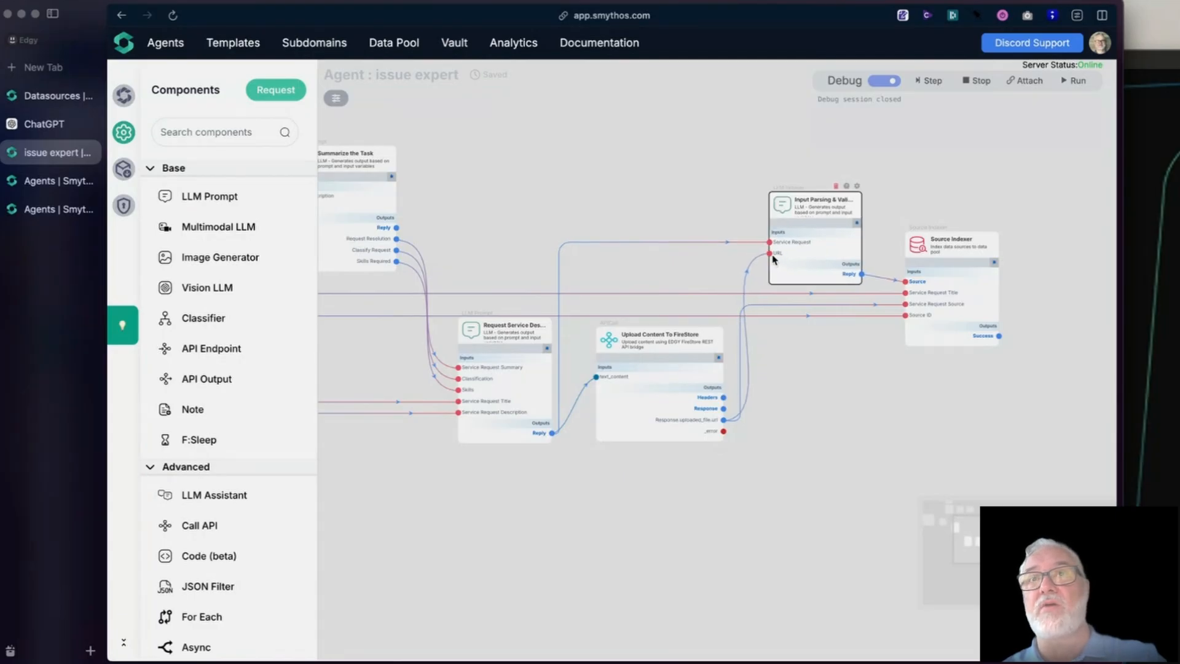
{"action": "left_click_drag", "start_coordinate": [914, 245], "coordinate": [923, 248]}
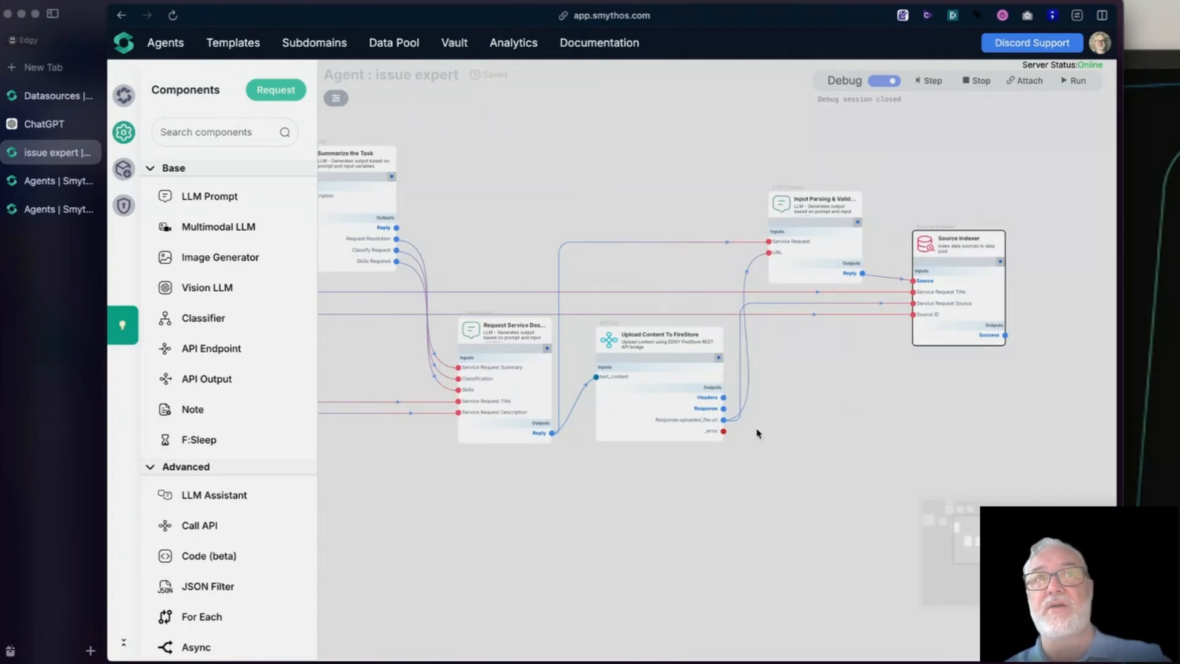
Check the model and prompt settings of the Request Service Description Summary Source and Input Parsing & Validation components.
{"action": "left_click", "coordinate": [489, 332]}
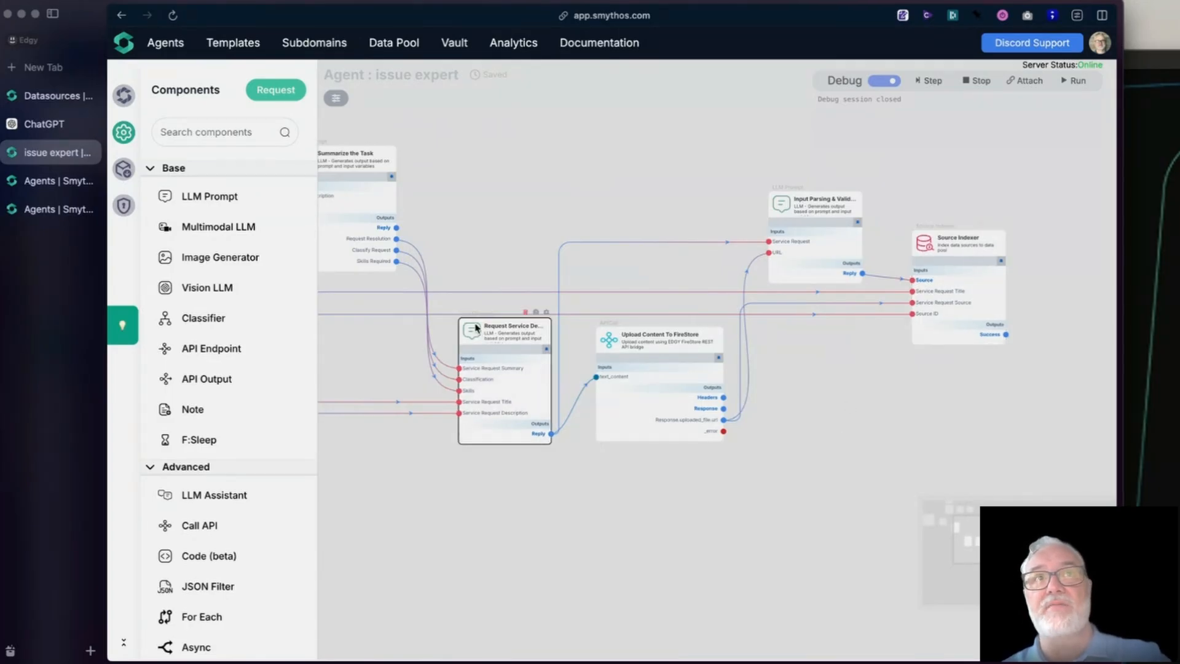
{"action": "left_click", "coordinate": [546, 312]}
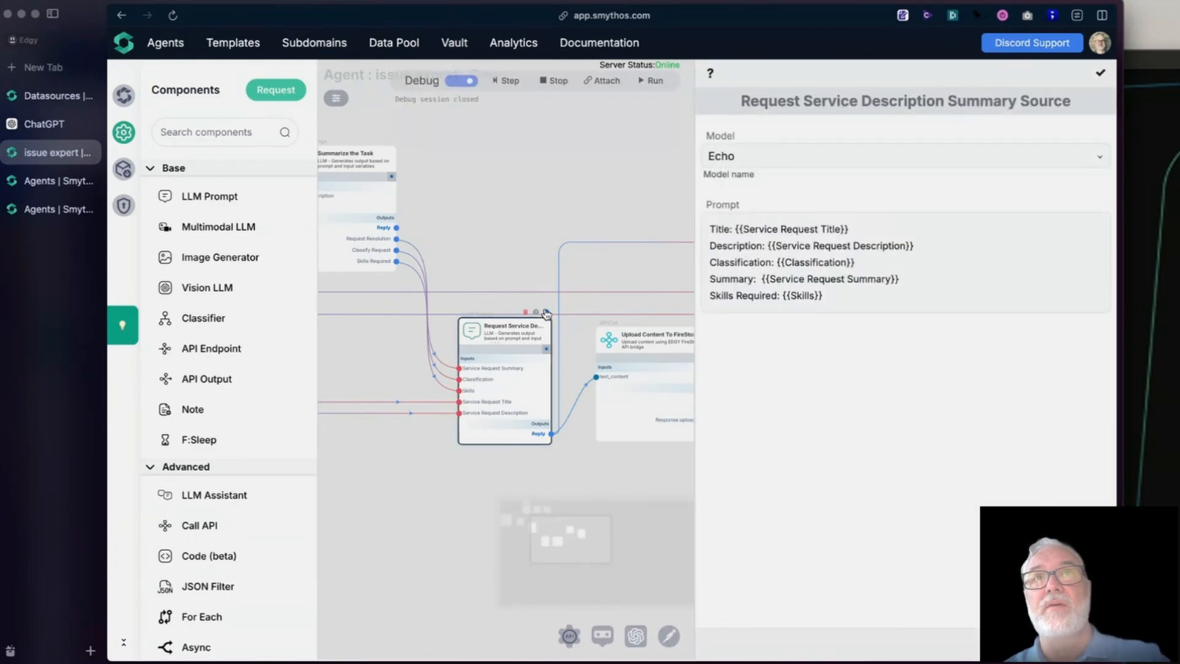
{"action": "left_click", "coordinate": [1101, 72]}
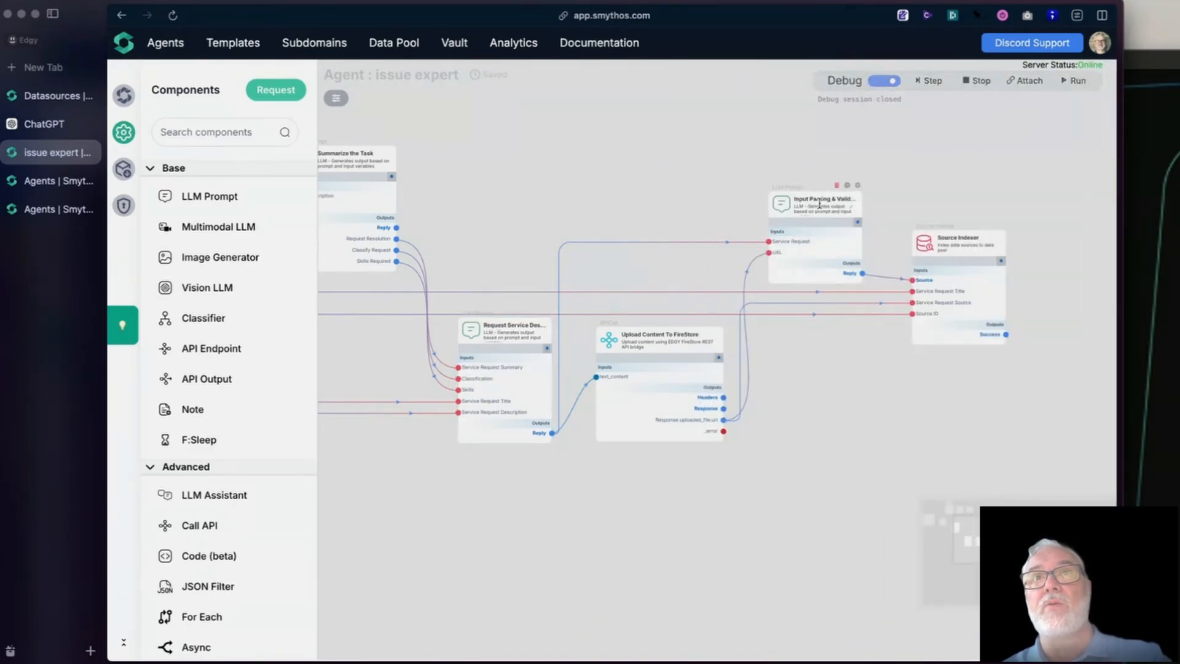
{"action": "left_click", "coordinate": [858, 185]}
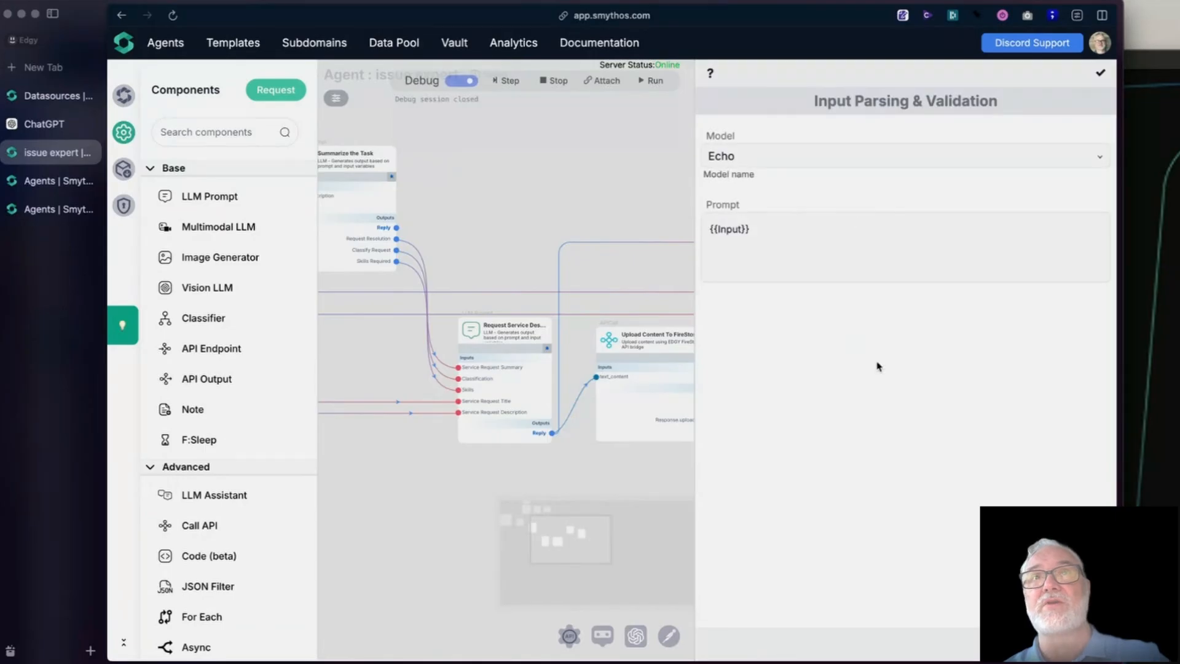
{"action": "left_click", "coordinate": [1101, 72]}
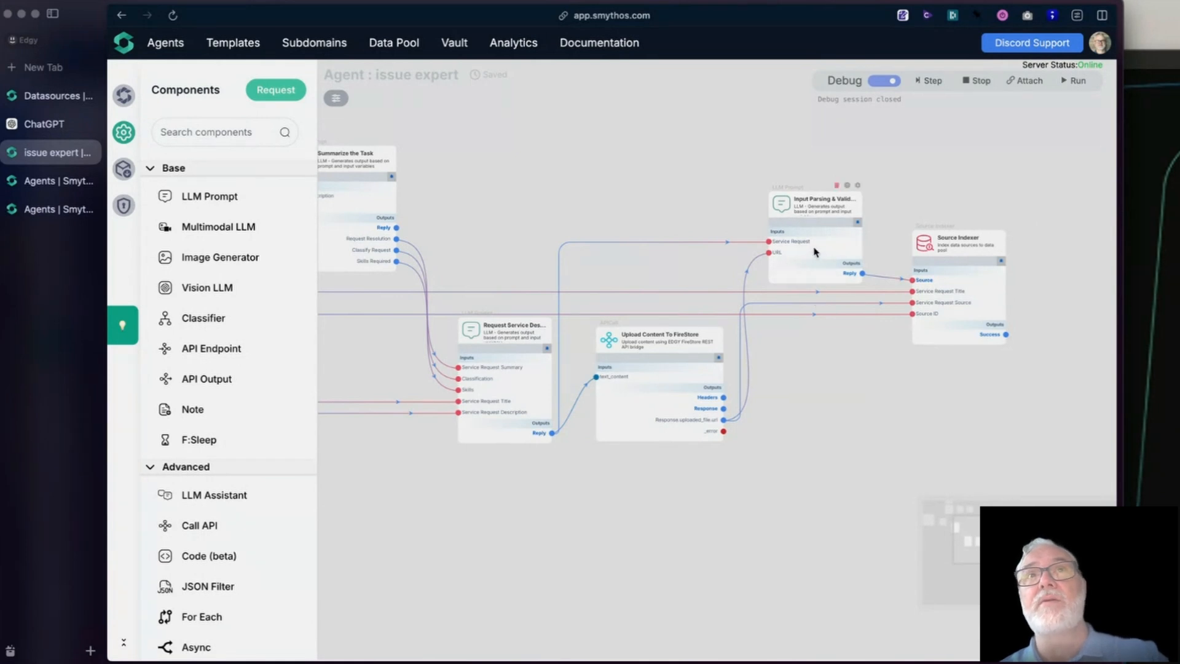
Clear the existing prompt text in the Input Parsing & Validation component's settings.
{"action": "left_click", "coordinate": [859, 185]}
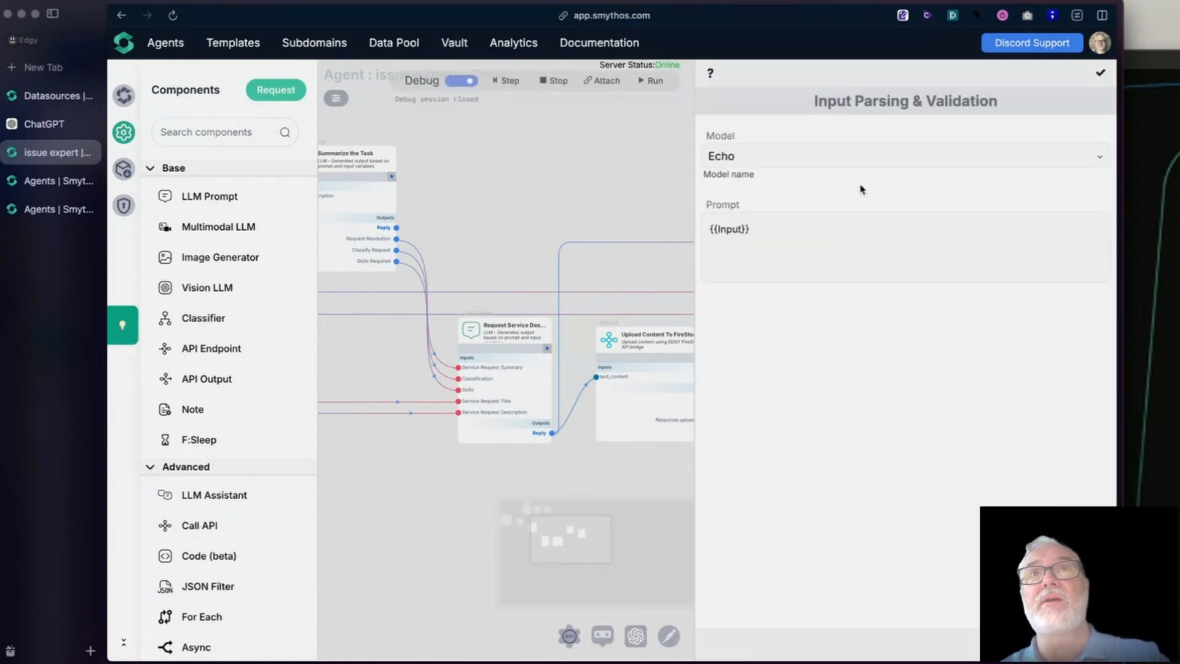
{"action": "left_click", "coordinate": [782, 229]}
{"action": "left_click_drag", "start_coordinate": [753, 229], "coordinate": [691, 222]}
{"action": "key", "text": "BackSpace"}
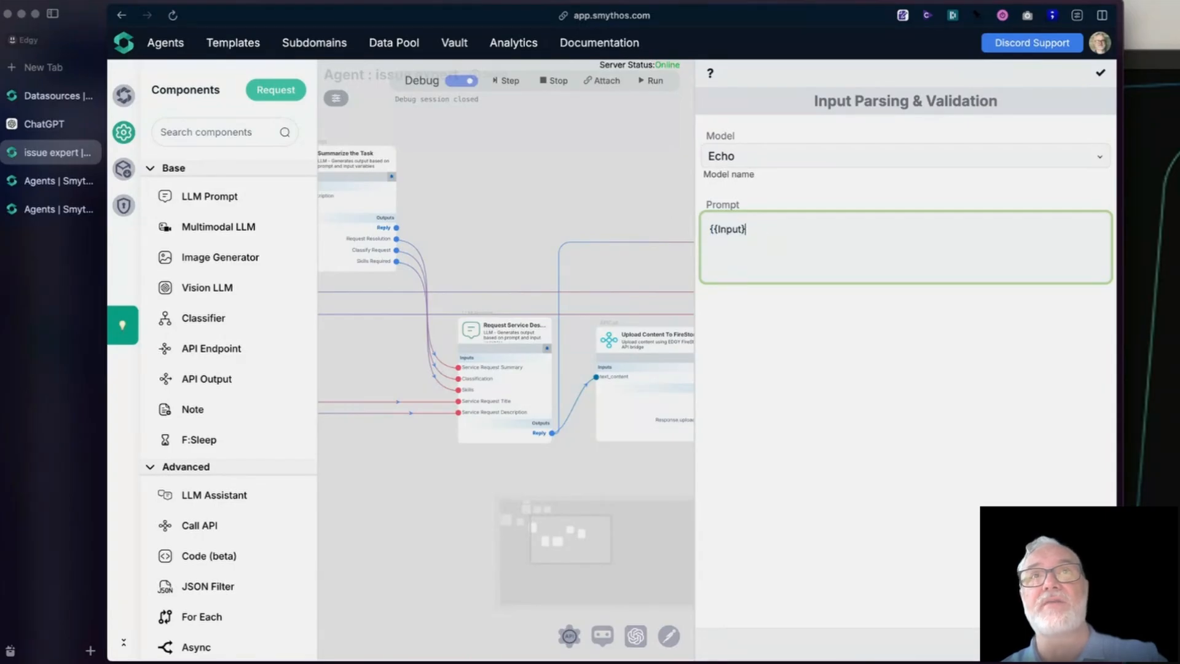
{"action": "key", "text": "BackSpace"}
{"action": "key", "text": "BackSpace"}
{"action": "key", "text": "BackSpace"}
{"action": "key", "text": "BackSpace"}
{"action": "key", "text": "BackSpace"}
{"action": "key", "text": "BackSpace"}
{"action": "key", "text": "BackSpace"}
{"action": "key", "text": "BackSpace"}
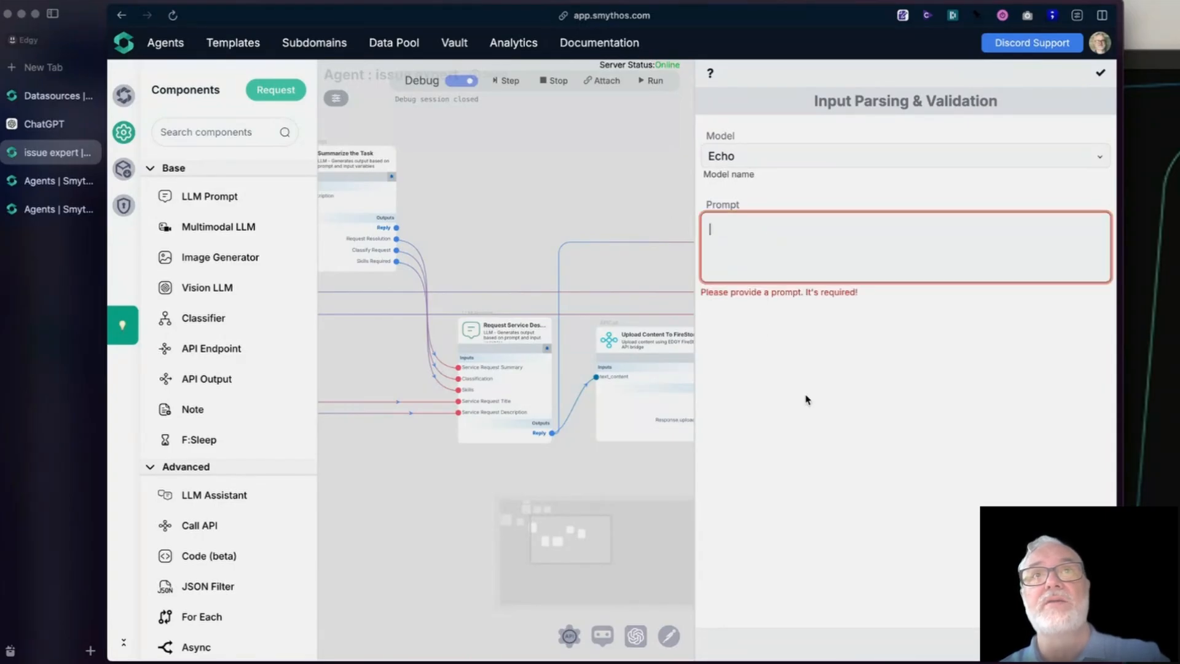
Write the Input Parsing & Validation prompt as {{Service Request}} followed by a line "Source URL: {{URL}}", and save the settings.
{"action": "left_click", "coordinate": [731, 236]}
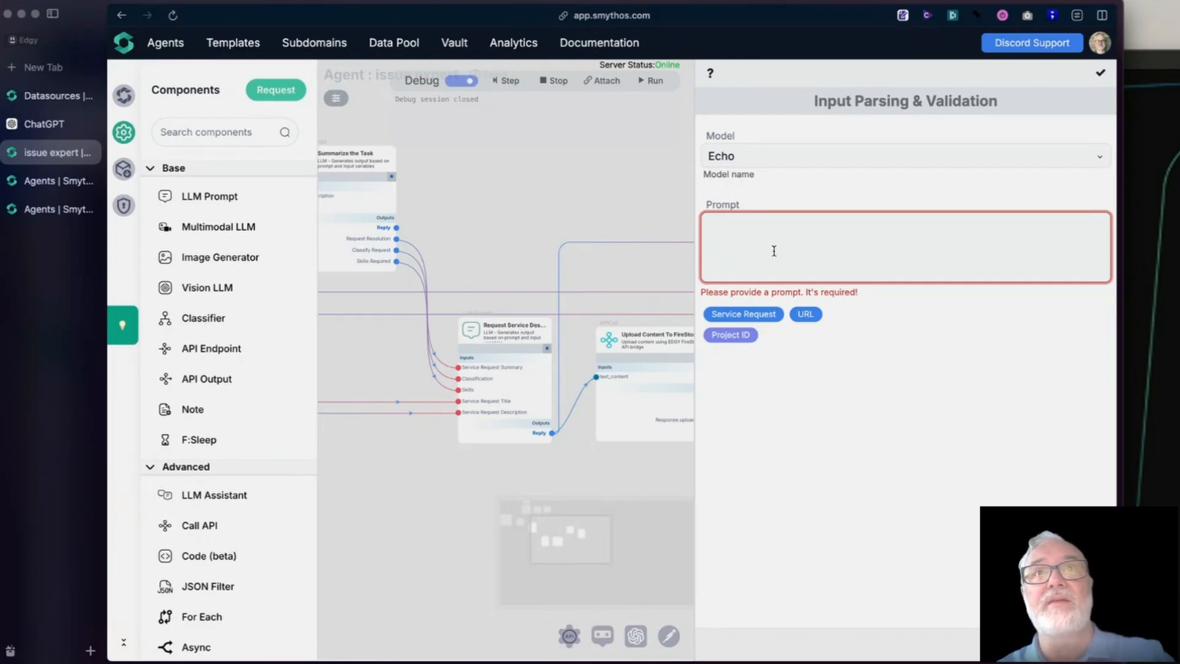
{"action": "left_click", "coordinate": [761, 314]}
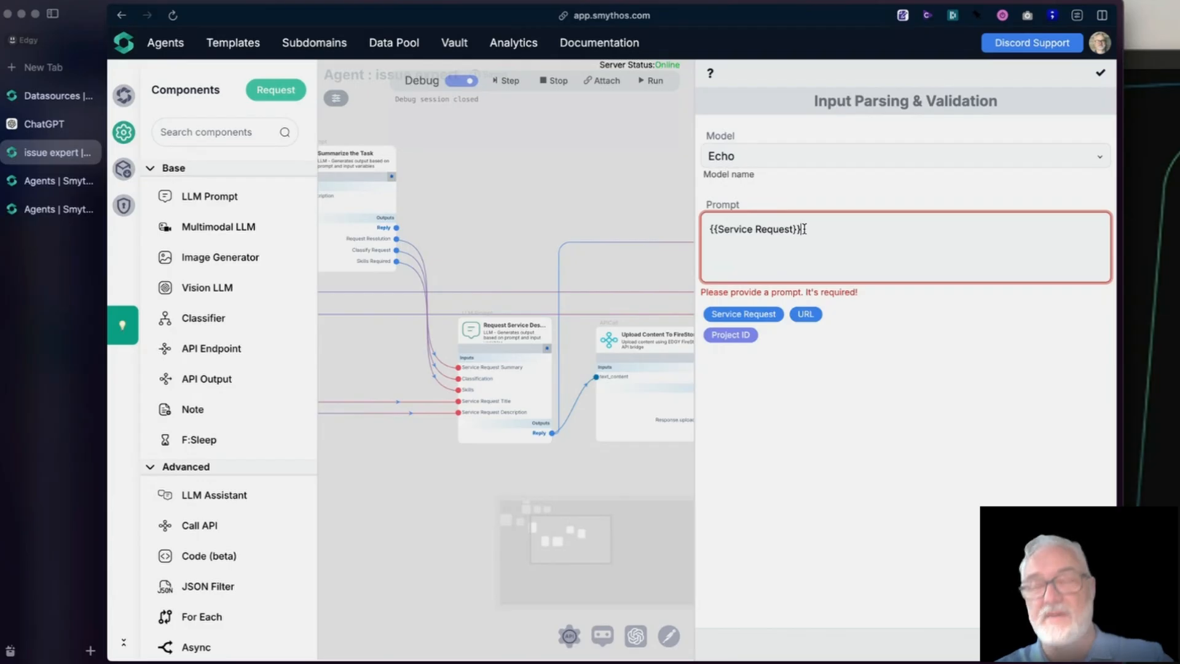
{"action": "key", "text": "Return"}
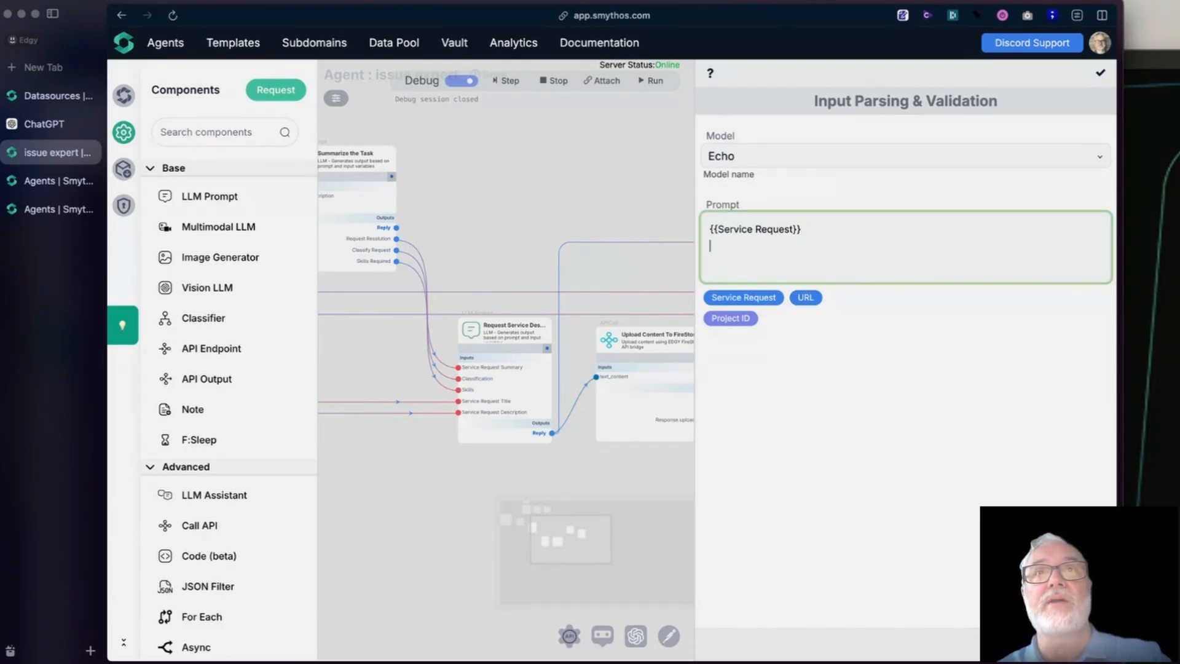
{"action": "type", "text": "So"}
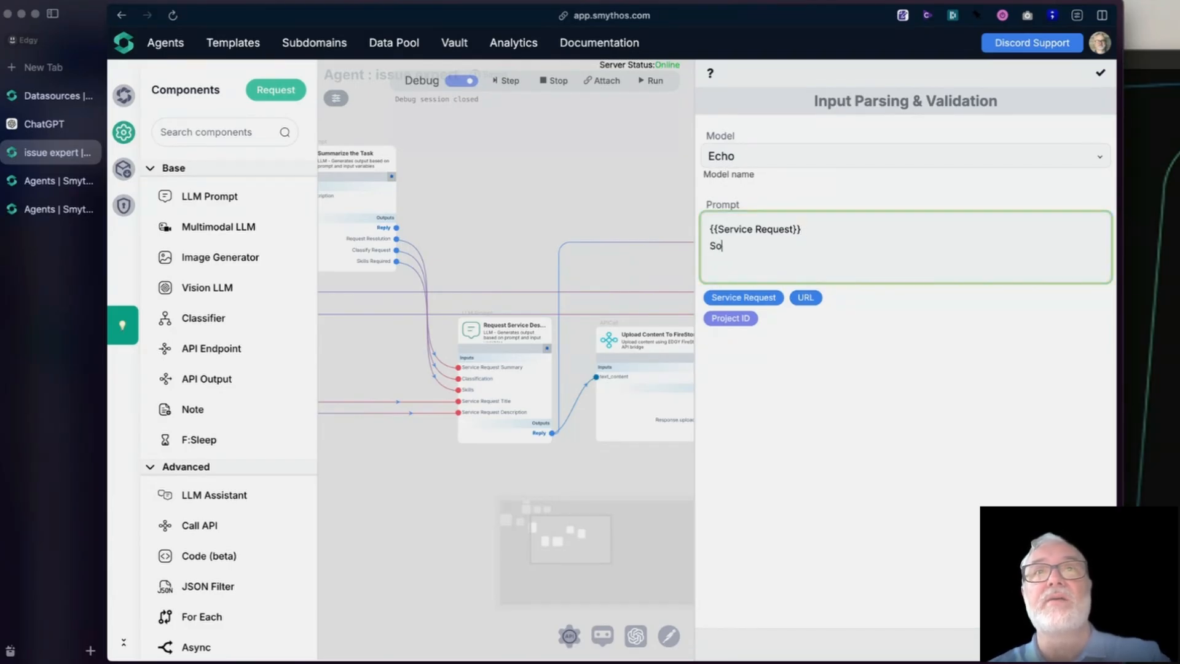
{"action": "type", "text": "urce URL:"}
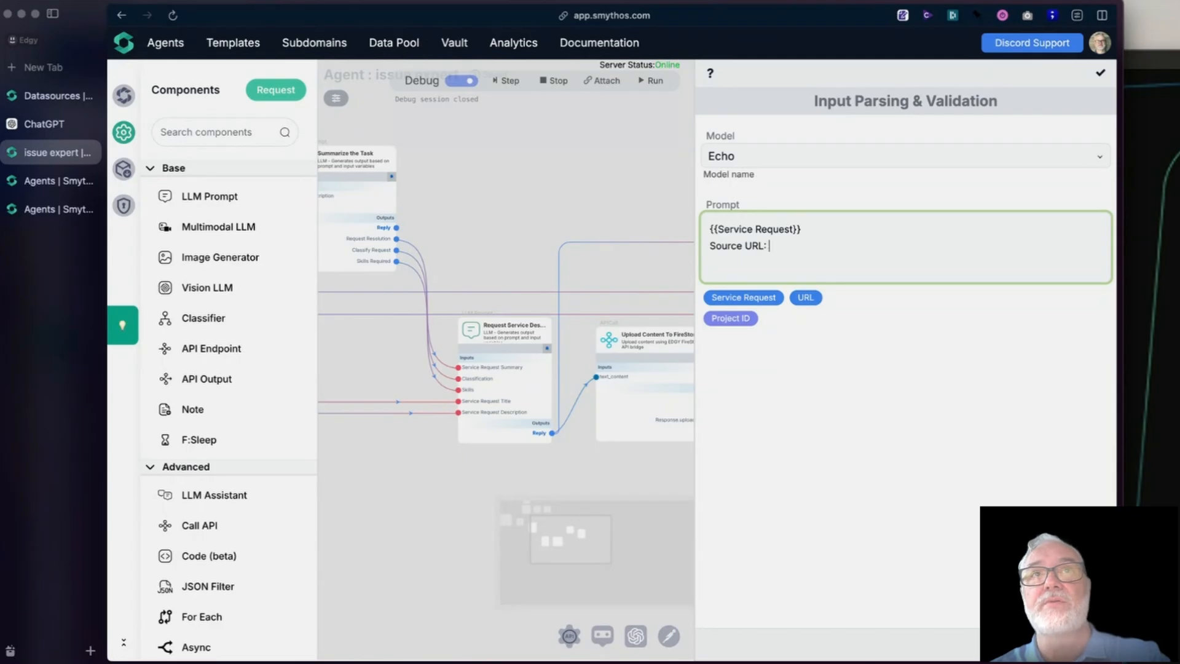
{"action": "left_click", "coordinate": [806, 298]}
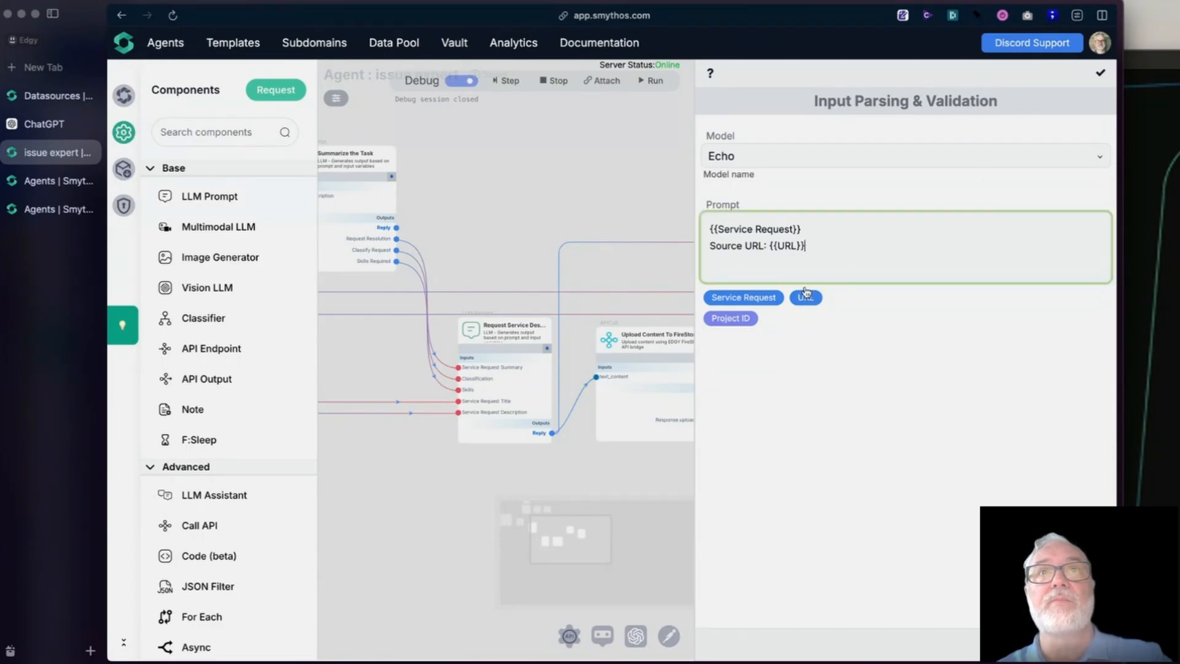
{"action": "left_click", "coordinate": [1100, 73]}
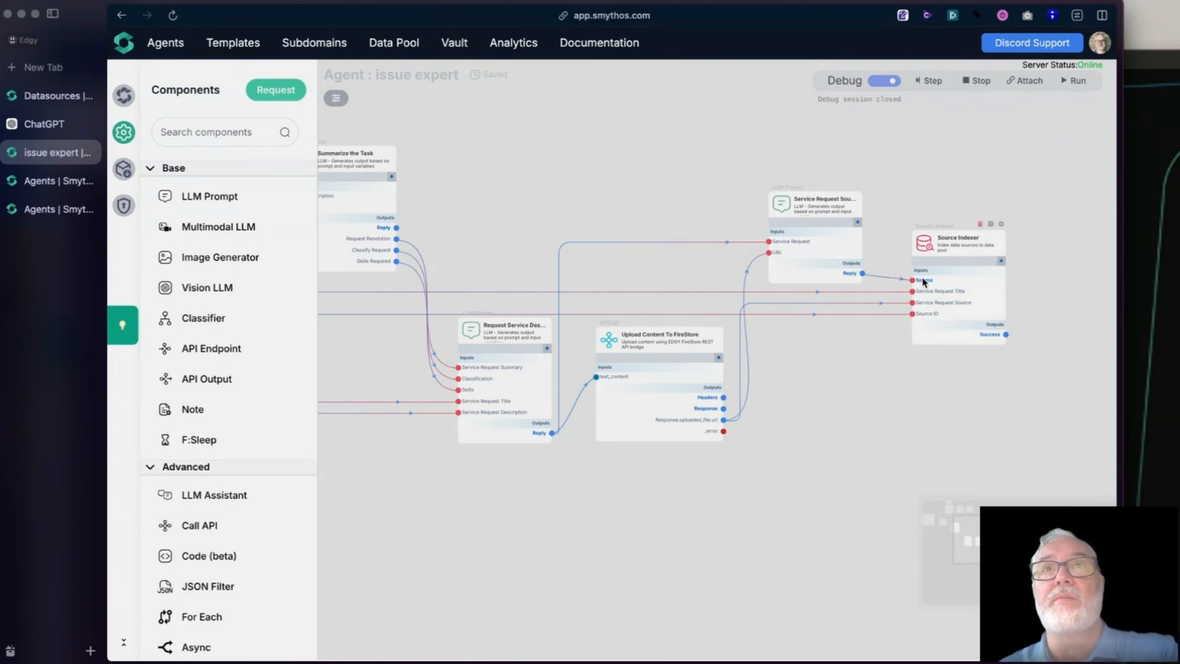
Check the Source Indexer's namespace, source identifier, label and metadata settings.
{"action": "mouse_move", "coordinate": [925, 246]}
{"action": "left_mouse_down"}
{"action": "mouse_move", "coordinate": [919, 228]}
{"action": "mouse_move", "coordinate": [932, 246]}
{"action": "left_mouse_up"}
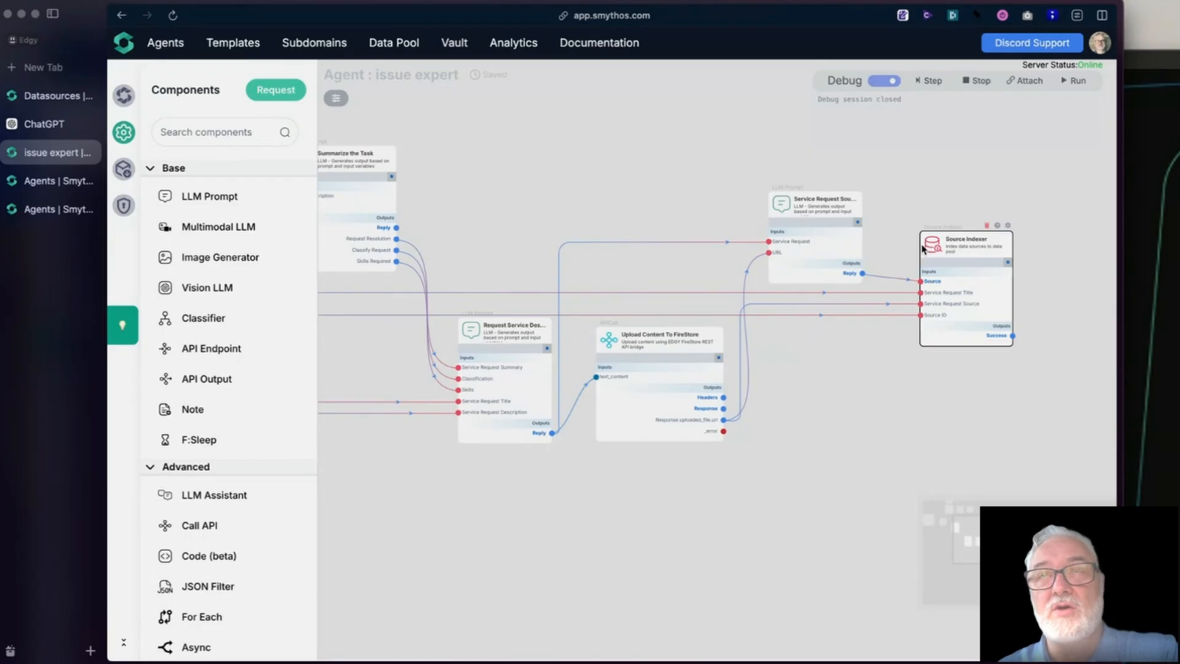
{"action": "left_click_drag", "start_coordinate": [931, 246], "coordinate": [935, 244]}
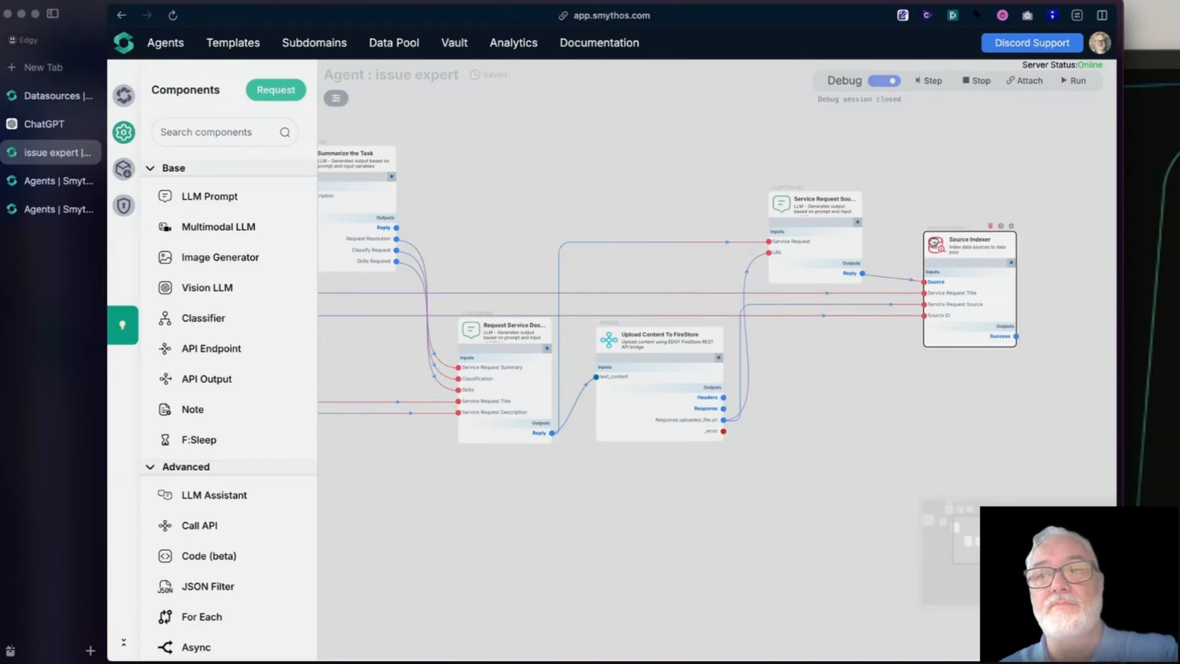
{"action": "left_click", "coordinate": [1010, 225]}
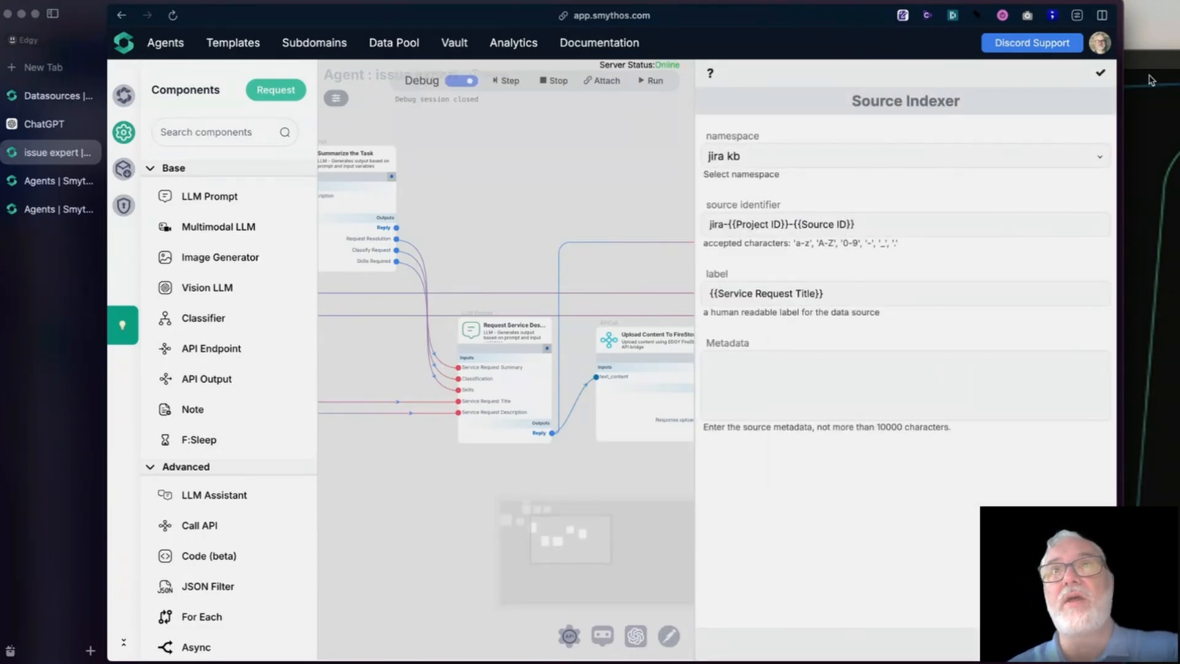
{"action": "left_click", "coordinate": [1100, 73]}
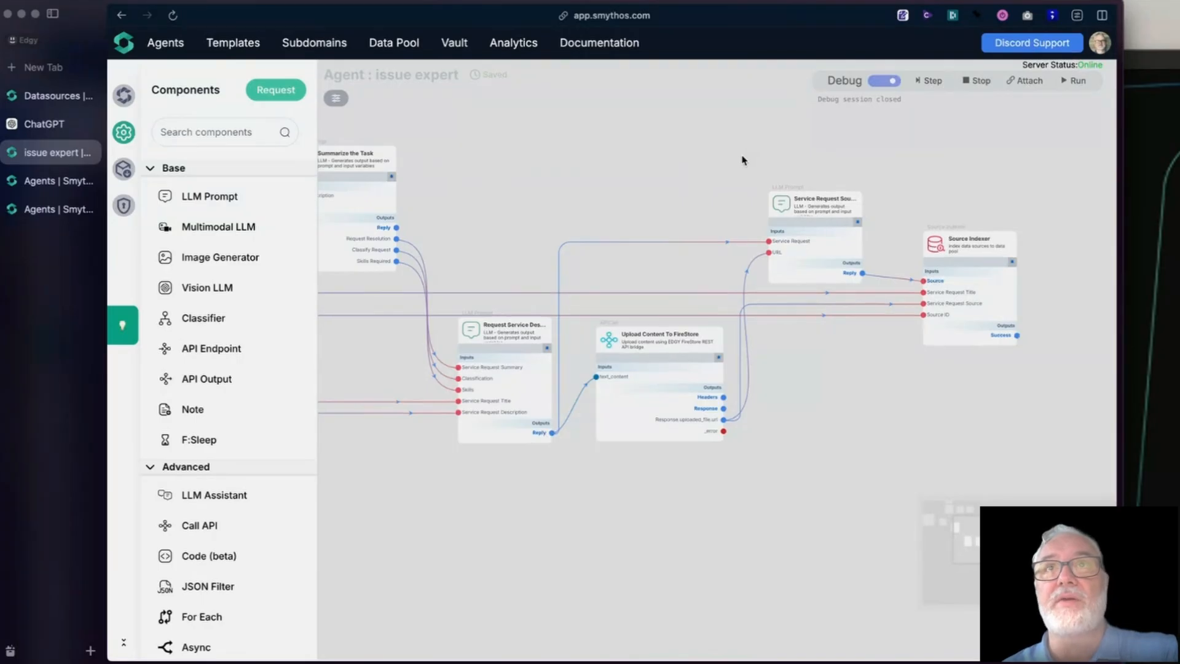
{"action": "left_click_drag", "start_coordinate": [744, 160], "coordinate": [503, 189]}
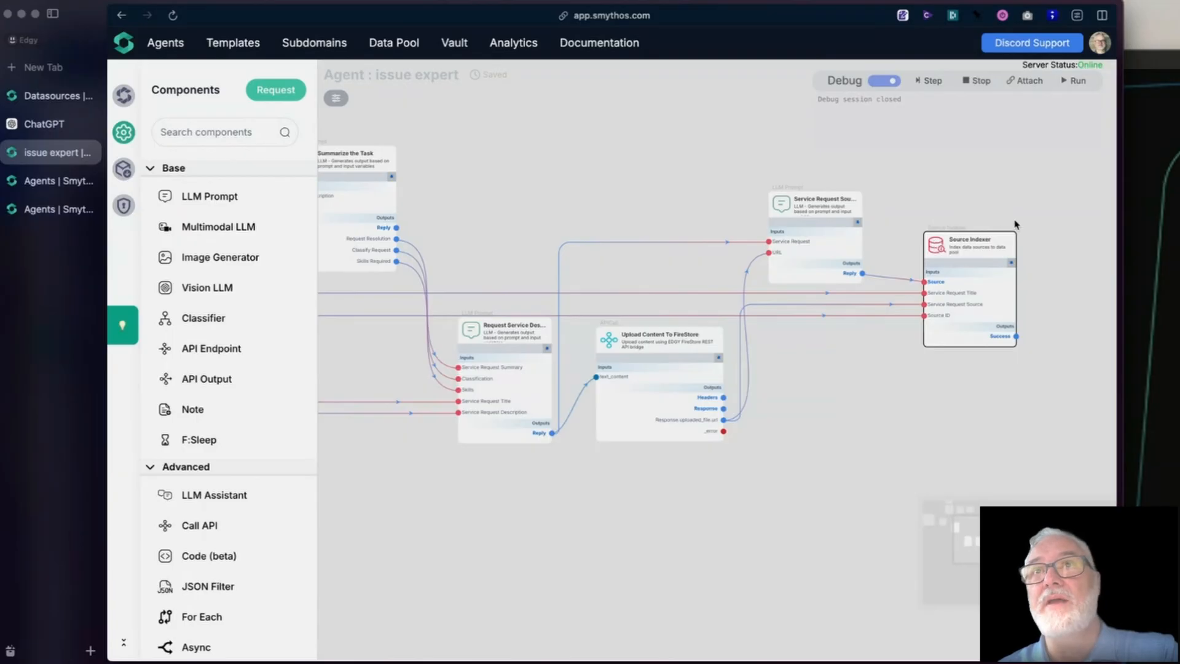
{"action": "double_click", "coordinate": [1013, 234]}
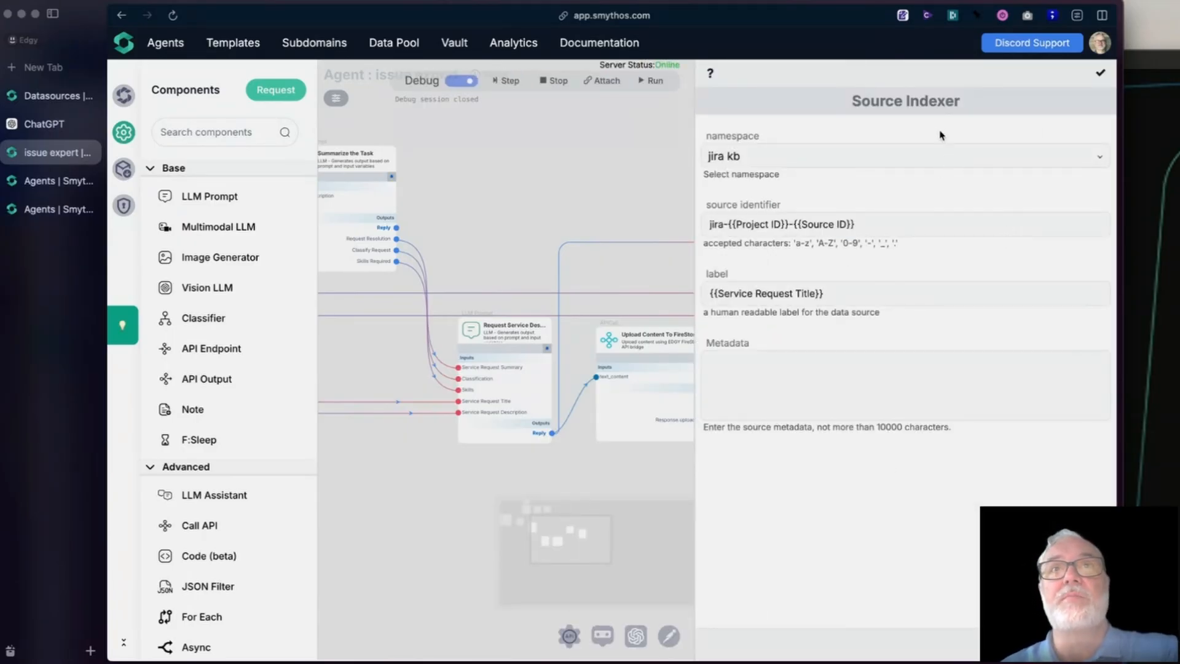
{"action": "left_click", "coordinate": [1101, 73]}
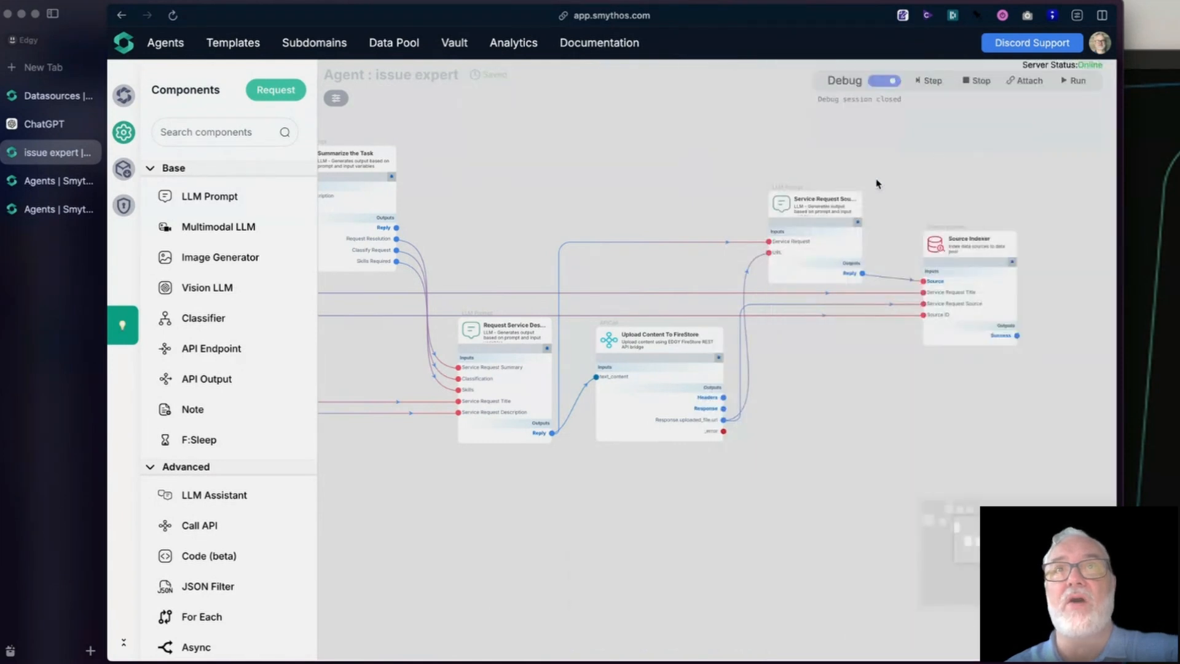
Review the workflow back to the Jira Issue Listener and forward again to the Source Indexer.
{"action": "left_click_drag", "start_coordinate": [741, 160], "coordinate": [503, 190]}
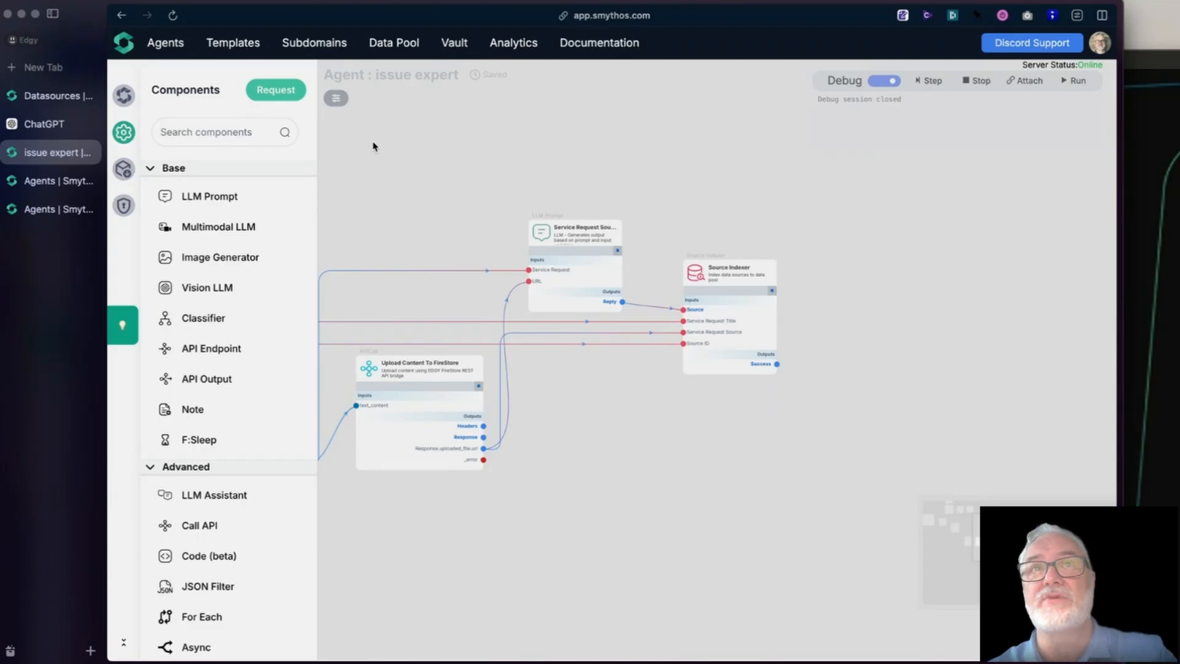
{"action": "left_click_drag", "start_coordinate": [543, 485], "coordinate": [914, 506]}
{"action": "left_click_drag", "start_coordinate": [422, 559], "coordinate": [739, 601]}
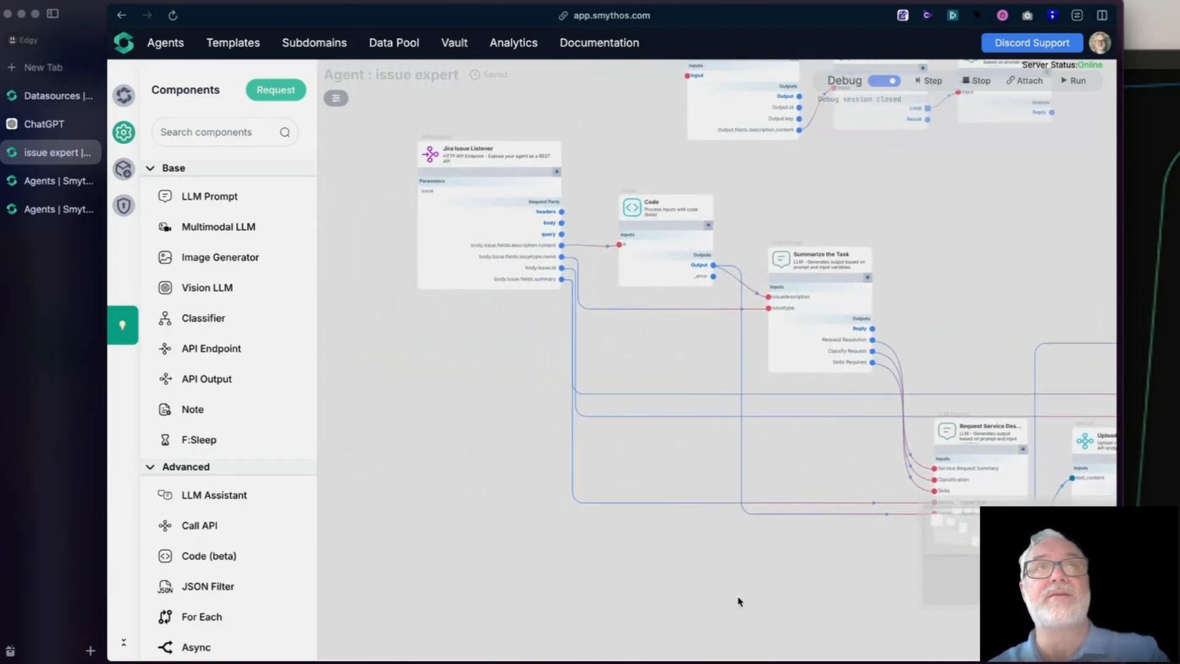
{"action": "left_click_drag", "start_coordinate": [1039, 248], "coordinate": [413, 223]}
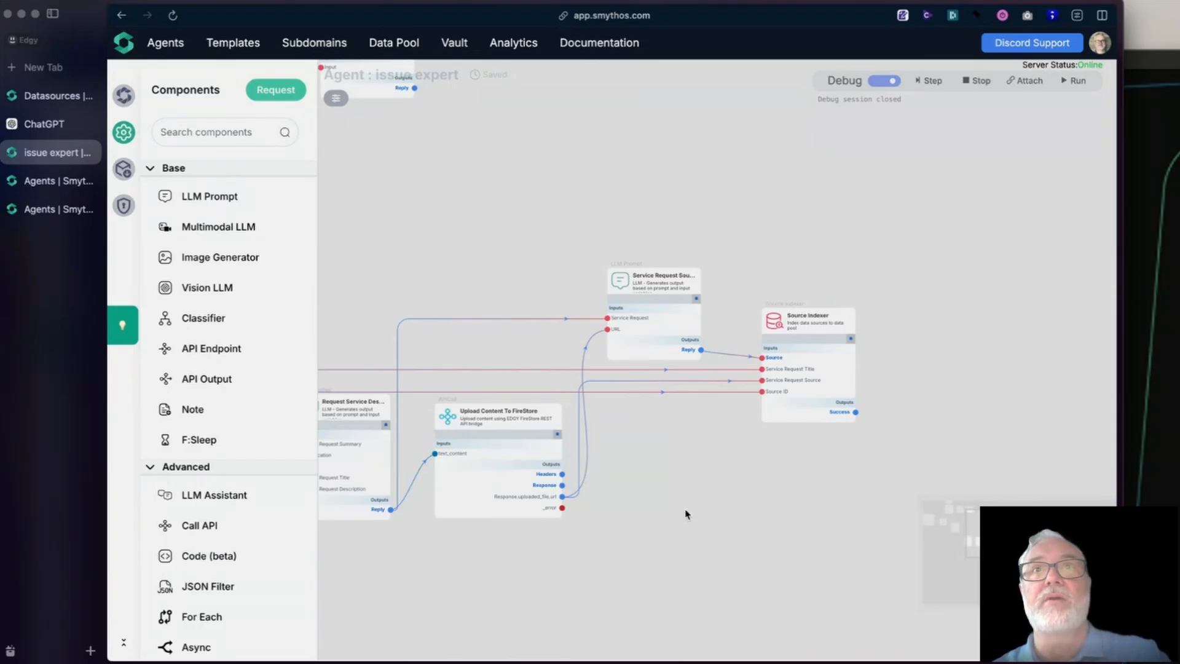
Switch to the browser window showing the Data Pool and add a data space named "My Service Desk Knowledge Database".
{"action": "key", "text": "ctrl+Up"}
{"action": "left_click", "coordinate": [477, 243]}
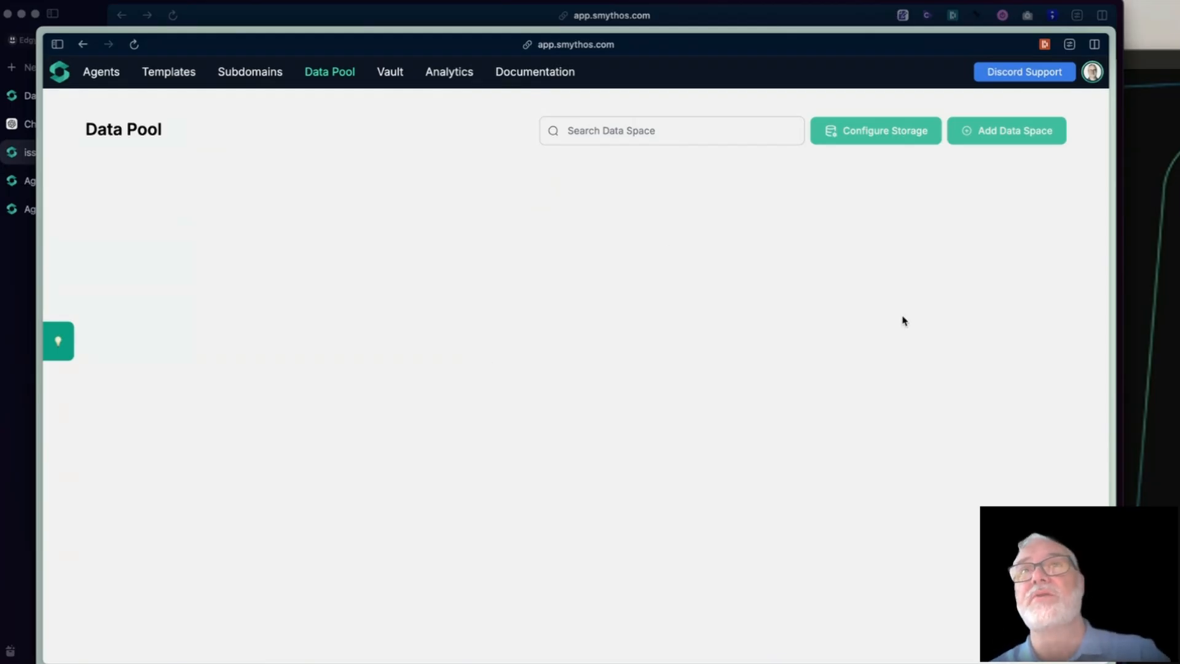
{"action": "left_click", "coordinate": [1006, 134]}
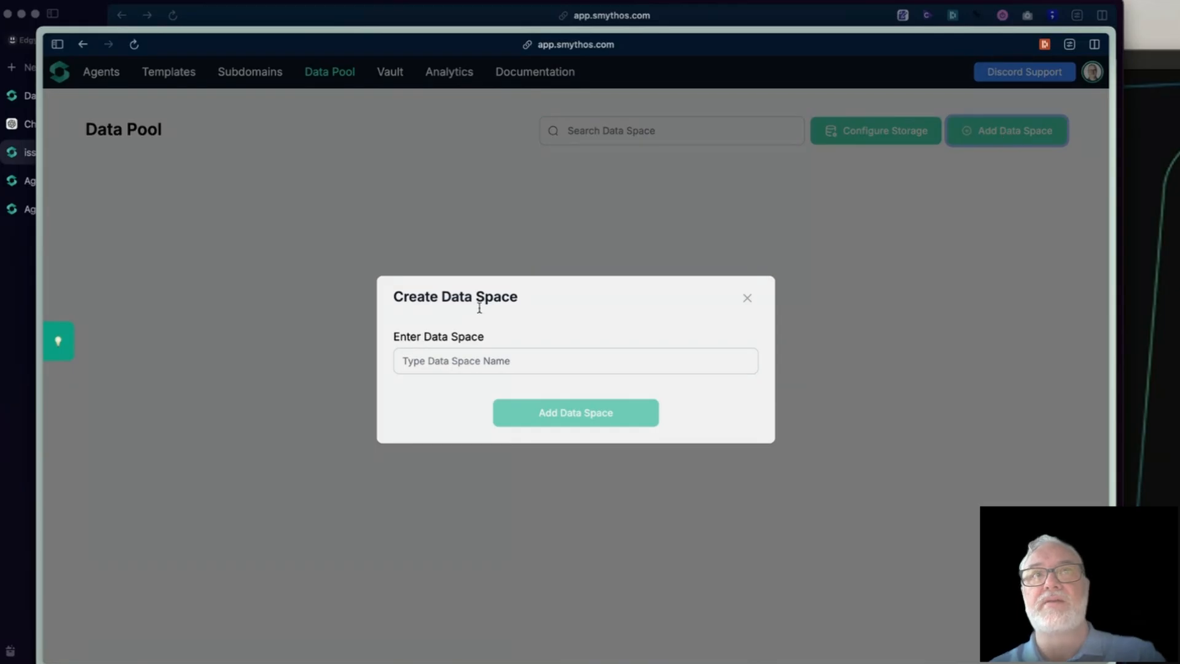
{"action": "left_click", "coordinate": [404, 362]}
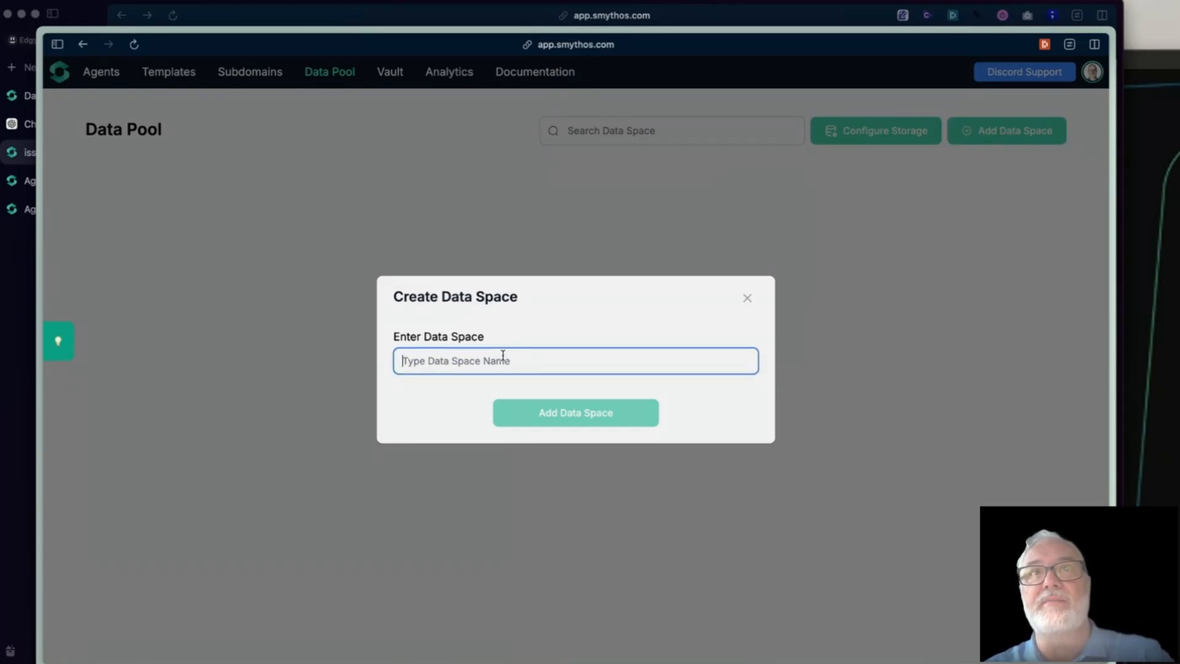
{"action": "type", "text": "My "}
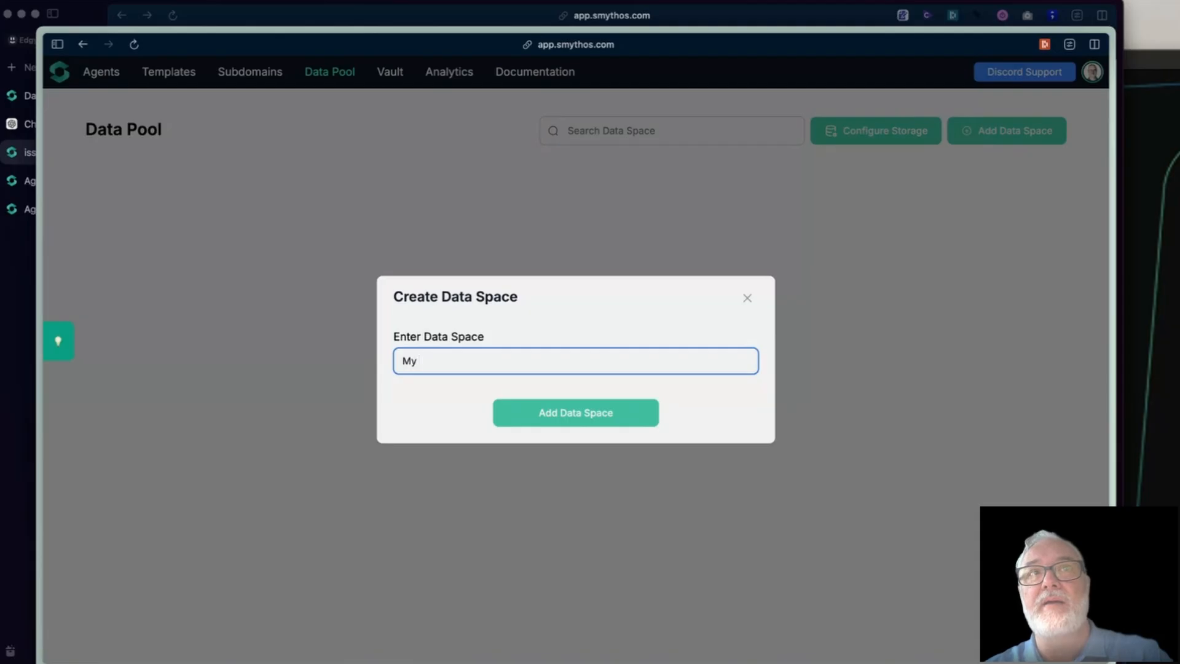
{"action": "type", "text": "s"}
{"action": "key", "text": "BackSpace"}
{"action": "type", "text": "Servic"}
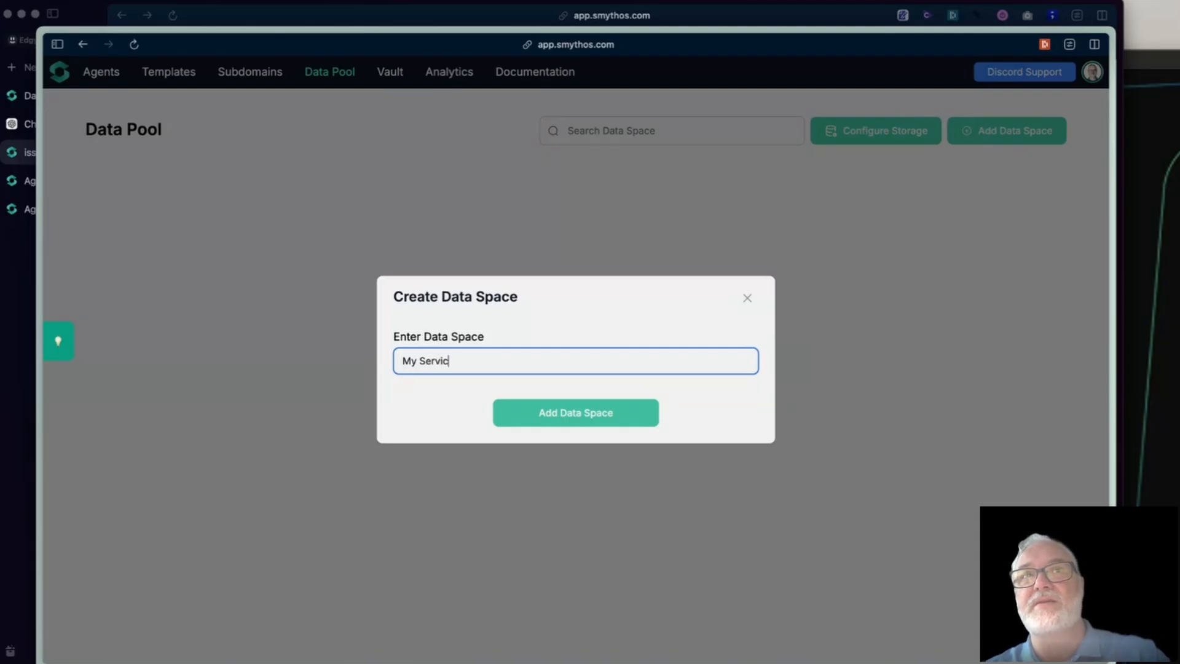
{"action": "type", "text": "e Desk "}
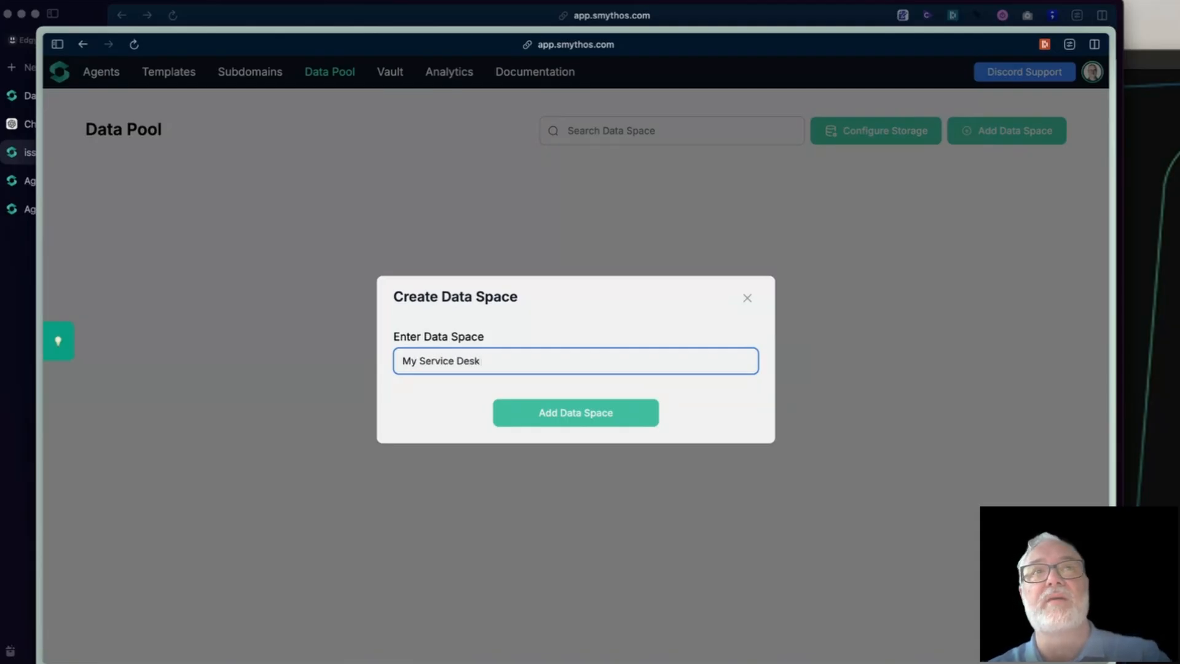
{"action": "type", "text": "Knowl"}
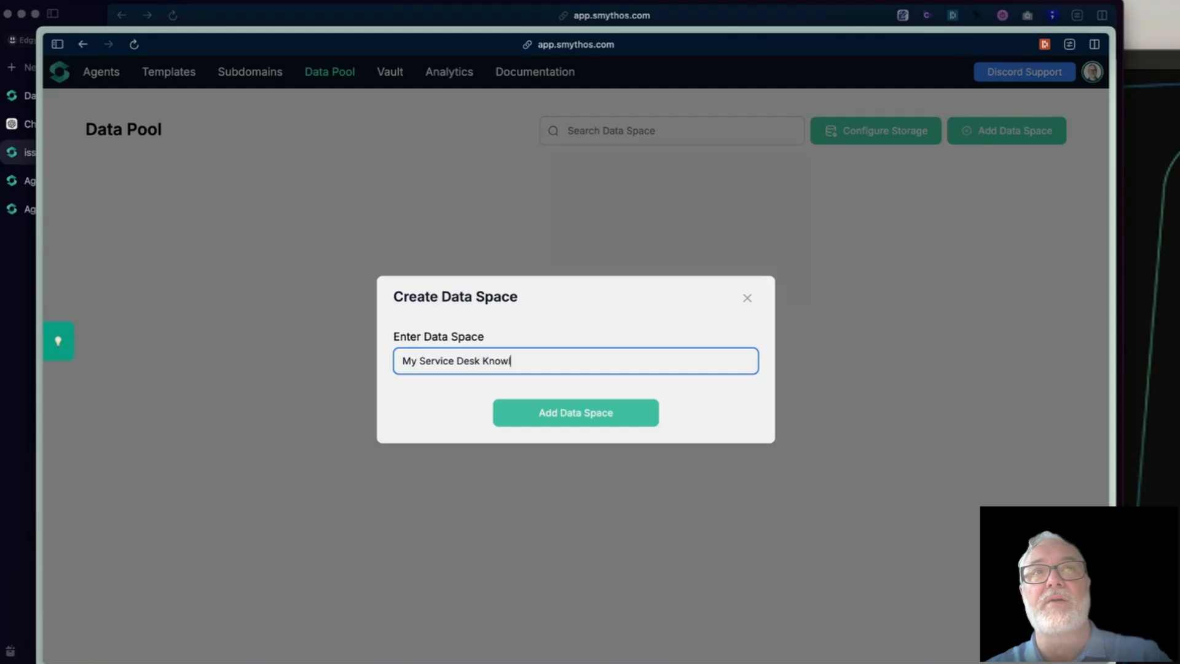
{"action": "type", "text": "edge Database"}
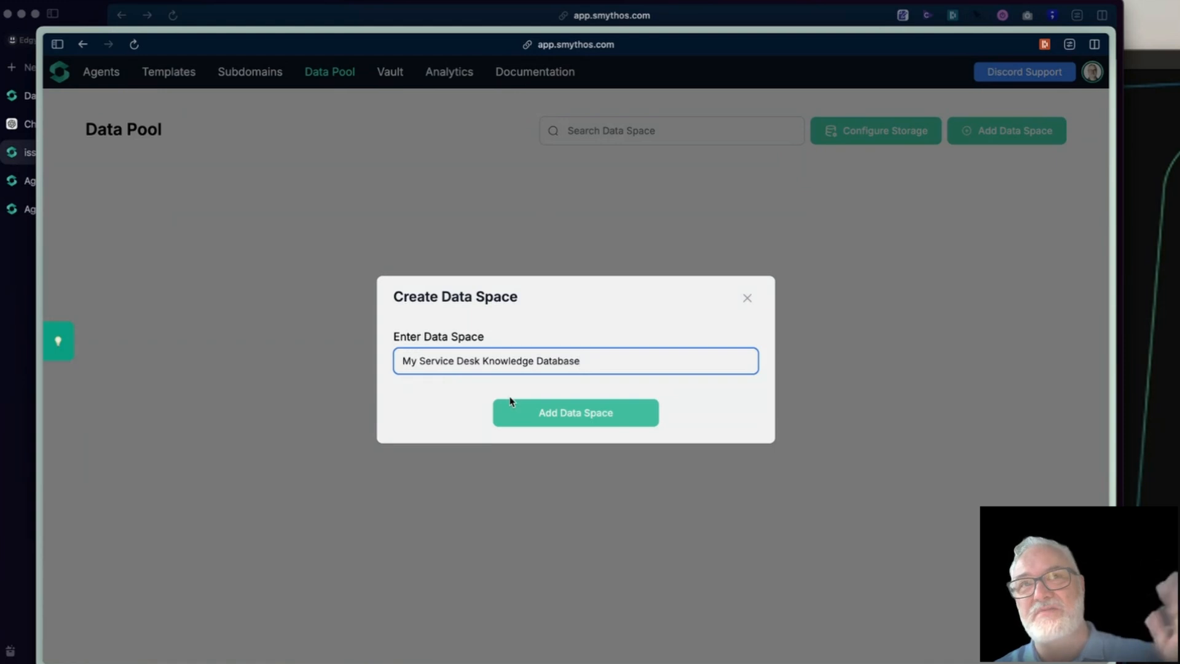
{"action": "left_click", "coordinate": [552, 414]}
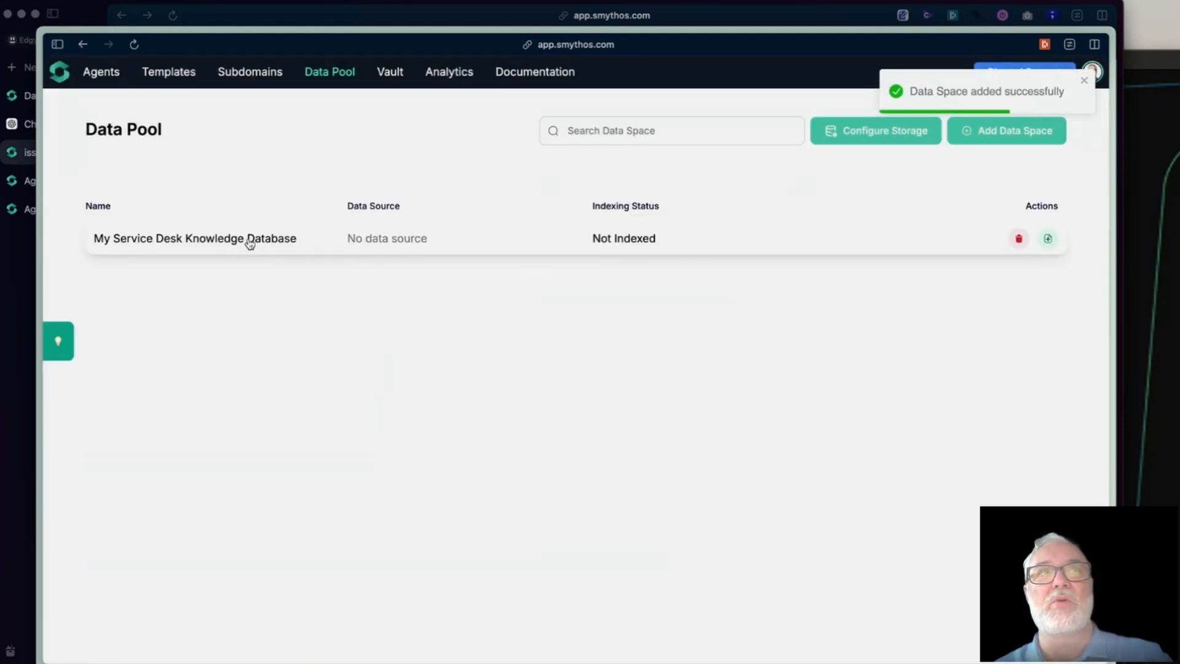
Open the My Service Desk Knowledge Database data space and examine the file and URL options for adding a source, without adding one.
{"action": "left_click", "coordinate": [207, 244]}
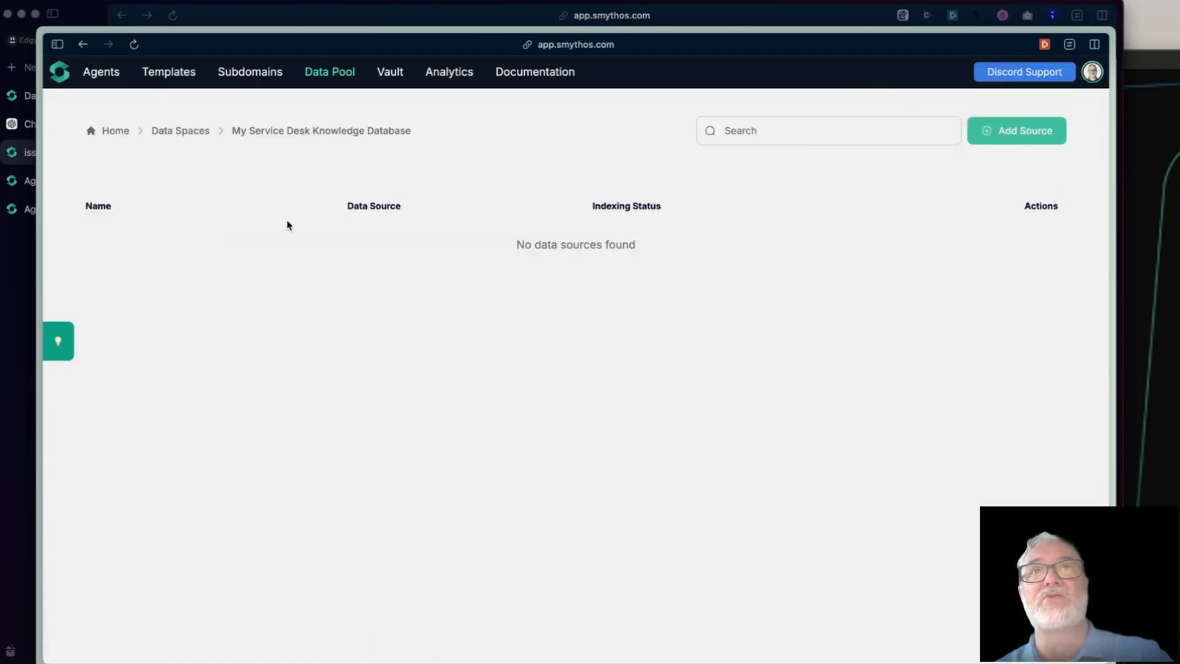
{"action": "left_click", "coordinate": [1025, 131]}
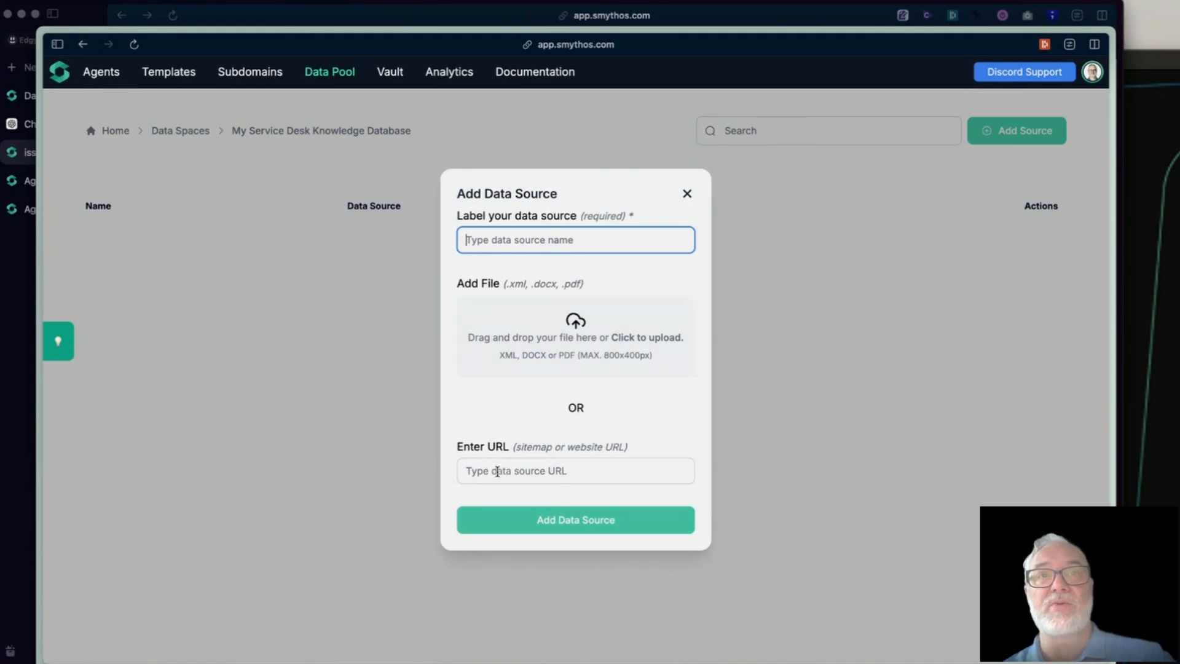
{"action": "left_click", "coordinate": [497, 471]}
{"action": "mouse_move", "coordinate": [515, 446]}
{"action": "left_mouse_down"}
{"action": "mouse_move", "coordinate": [630, 443]}
{"action": "mouse_move", "coordinate": [515, 449]}
{"action": "left_mouse_up"}
{"action": "left_click", "coordinate": [626, 445]}
{"action": "left_click", "coordinate": [516, 450]}
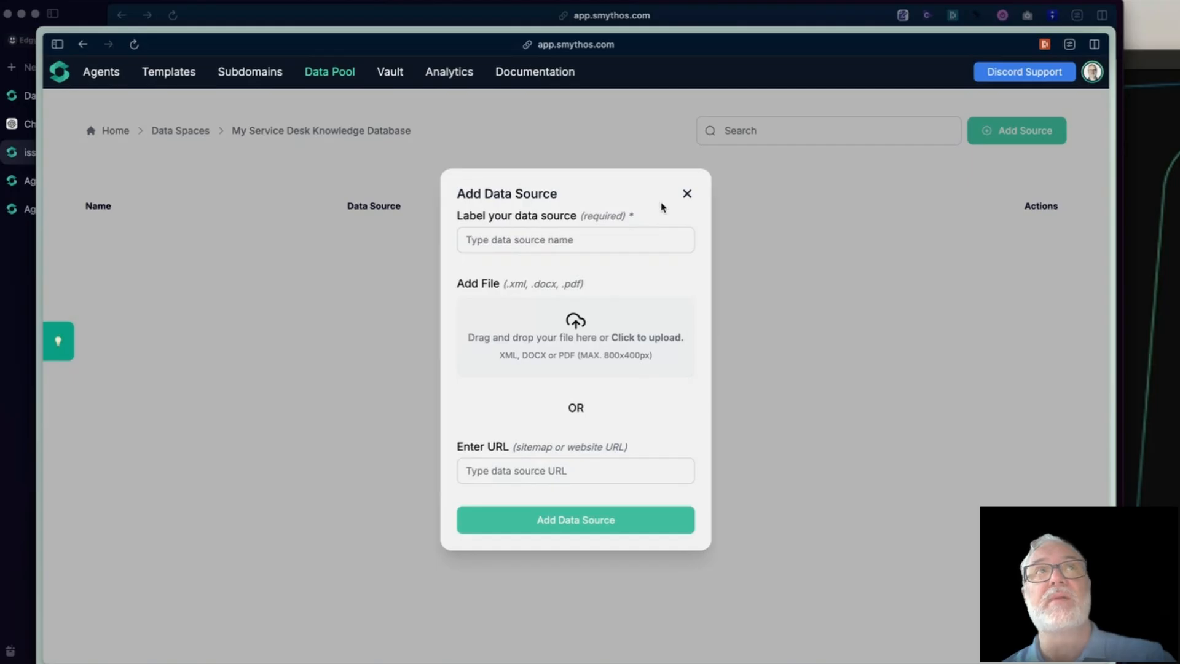
{"action": "left_click", "coordinate": [285, 494]}
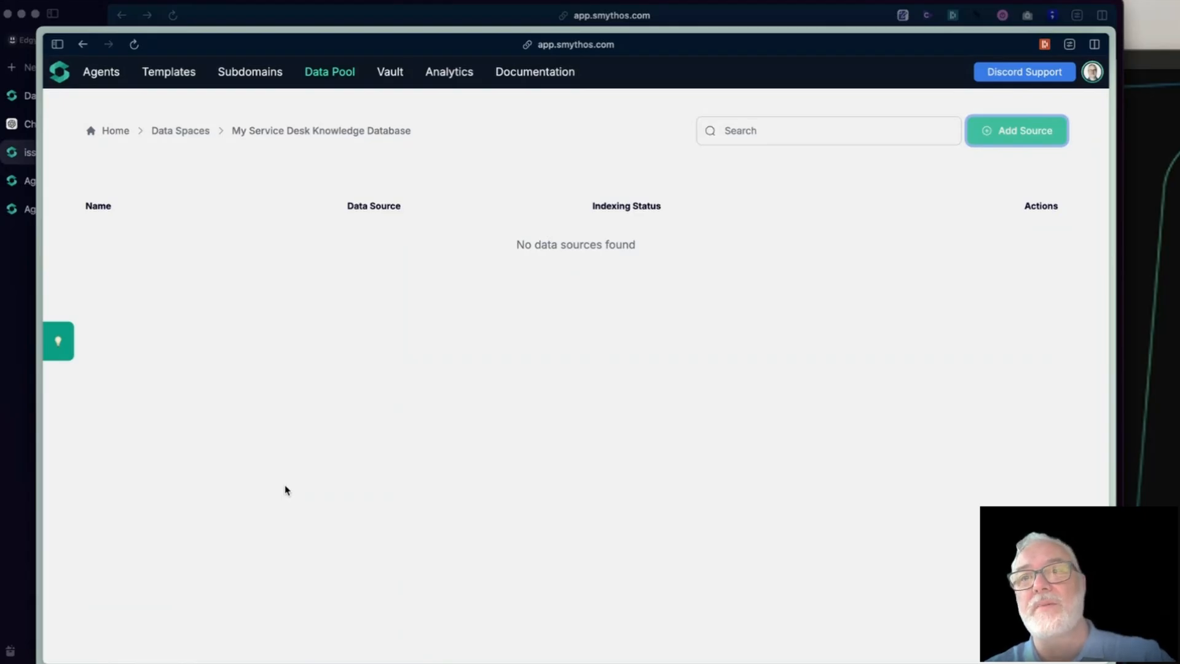
{"action": "key", "text": "super+t"}
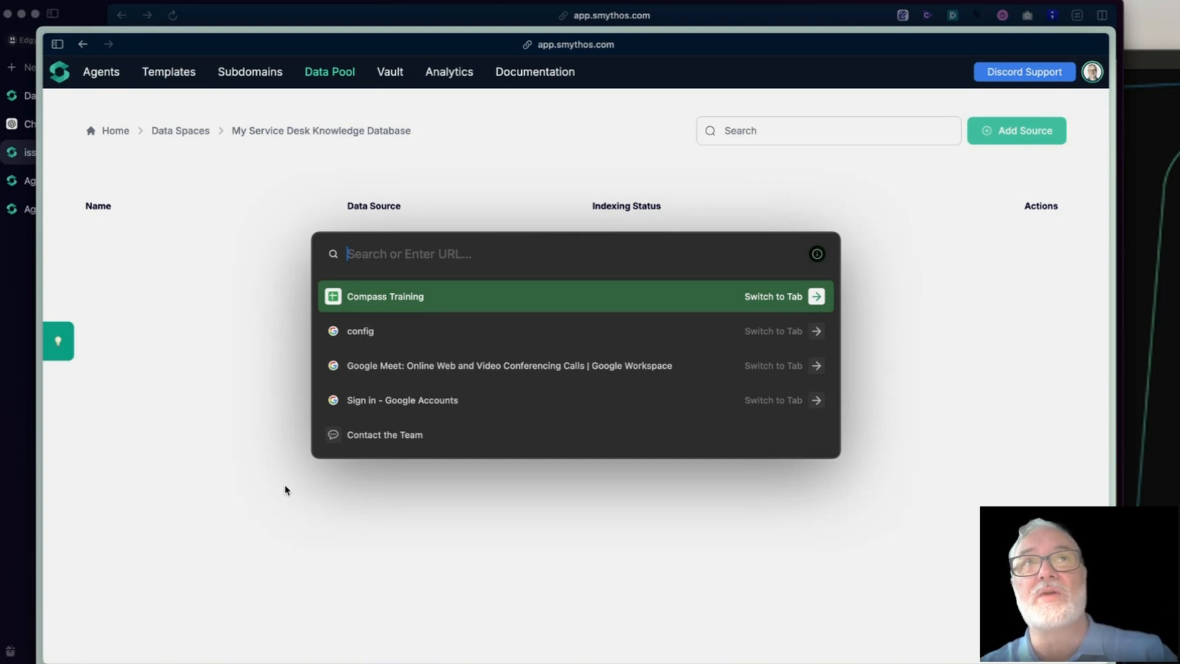
{"action": "type", "text": "www.s"}
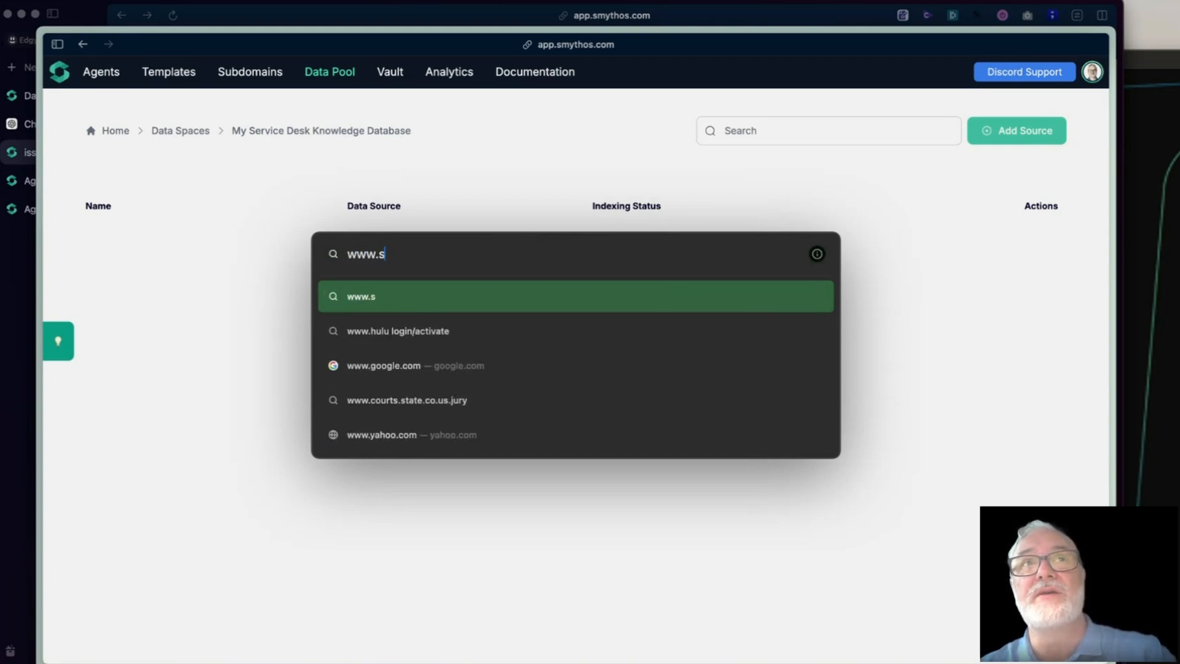
{"action": "type", "text": "mythos"}
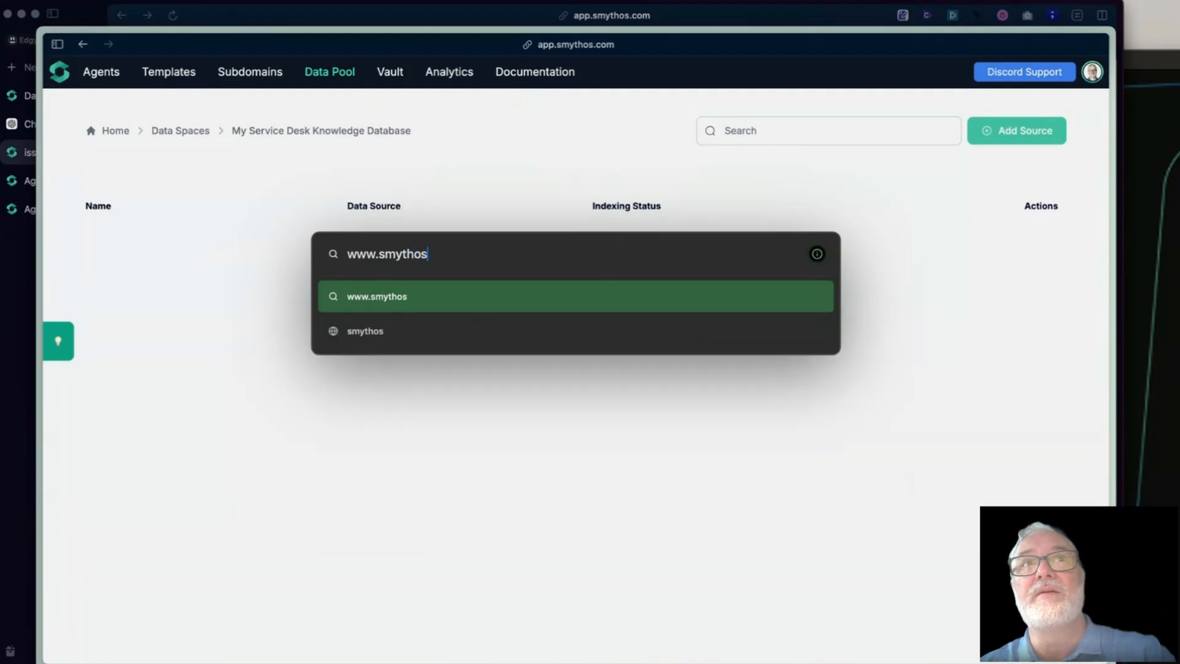
{"action": "type", "text": ".com/robo"}
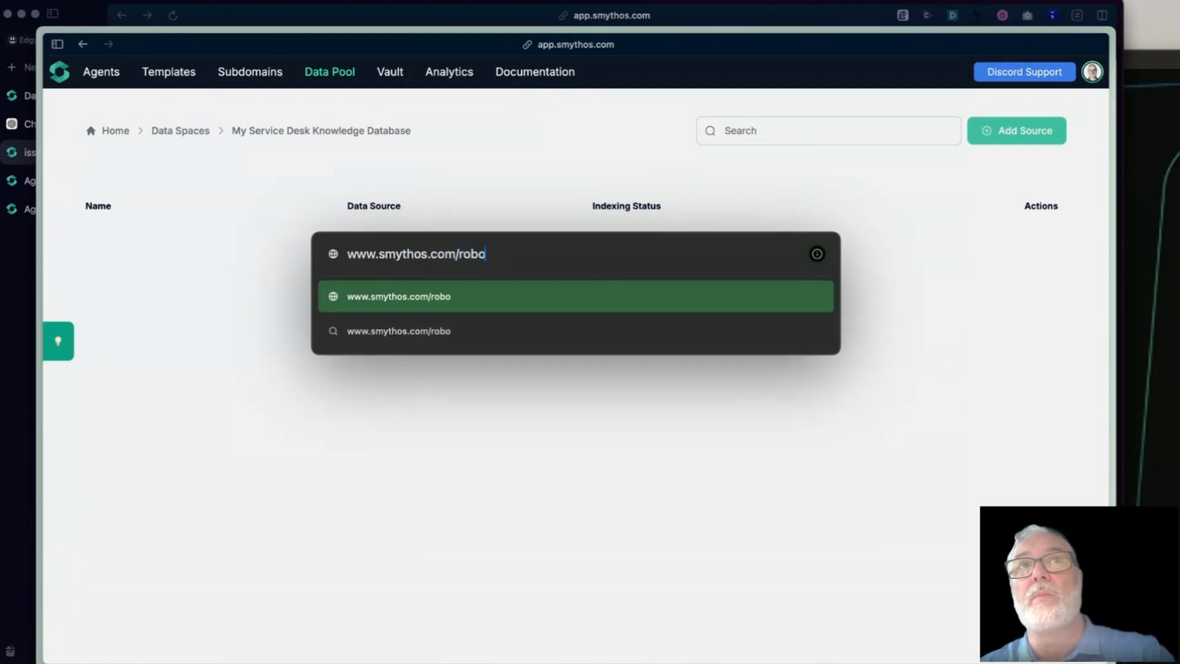
{"action": "type", "text": "ts.com"}
{"action": "key", "text": "BackSpace"}
{"action": "key", "text": "BackSpace"}
{"action": "key", "text": "BackSpace"}
{"action": "type", "text": "t"}
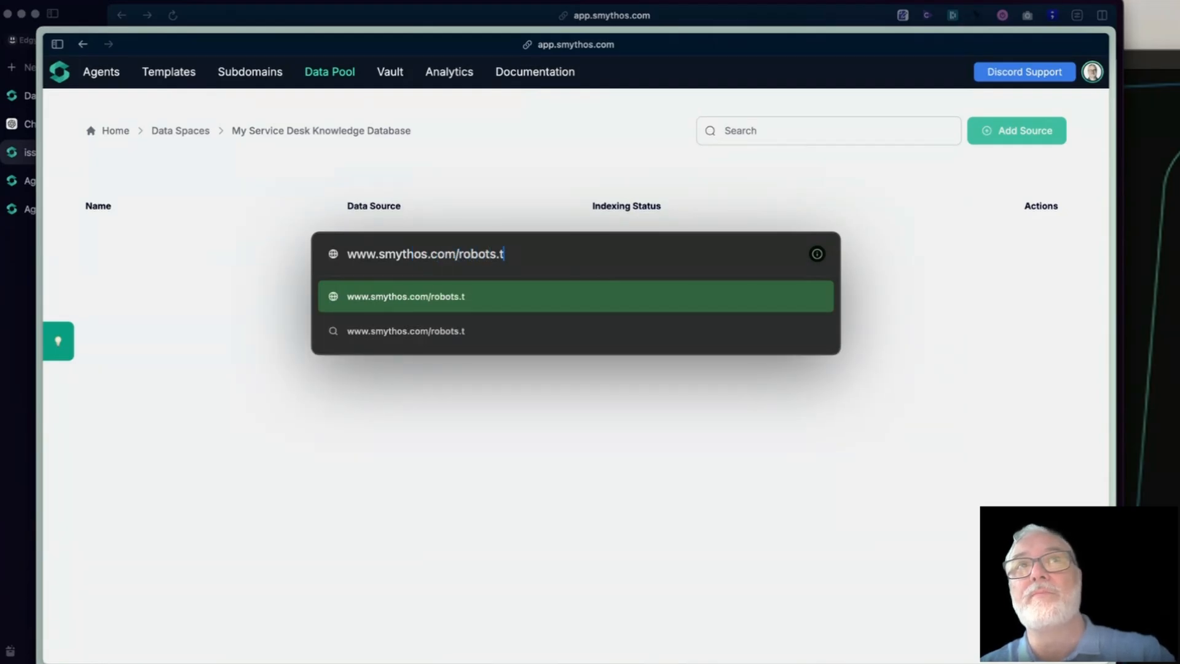
{"action": "type", "text": "xt"}
{"action": "key", "text": "Return"}
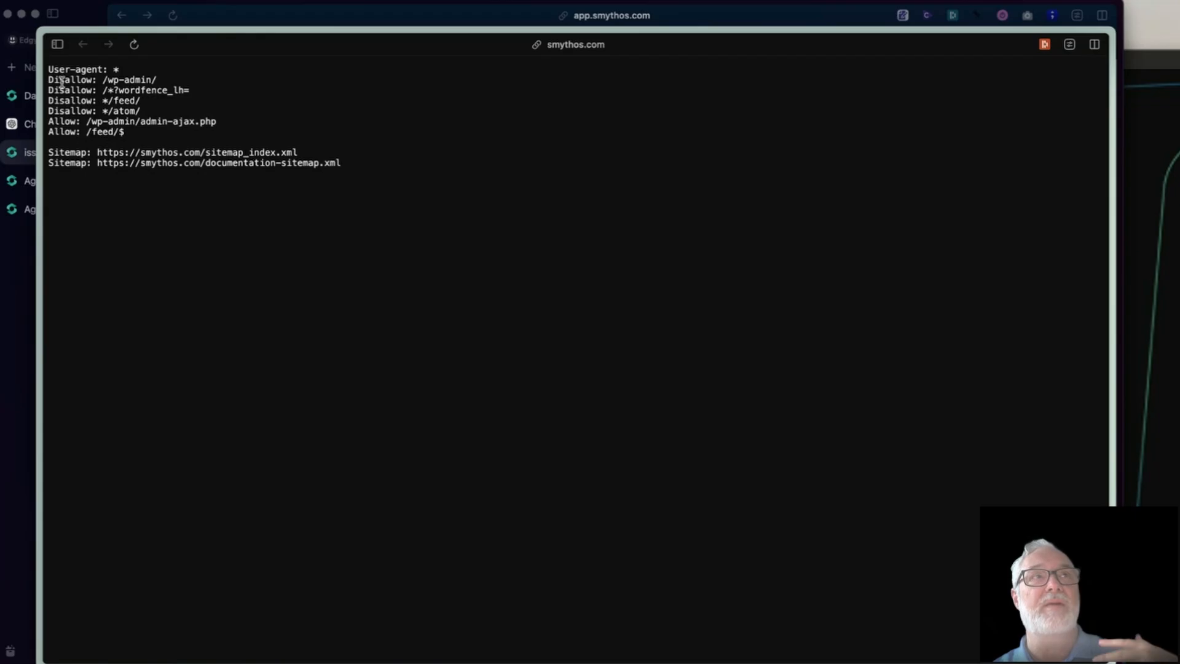
Examine the Disallow and Allow rules in the robots.txt file.
{"action": "left_click_drag", "start_coordinate": [53, 69], "coordinate": [198, 176]}
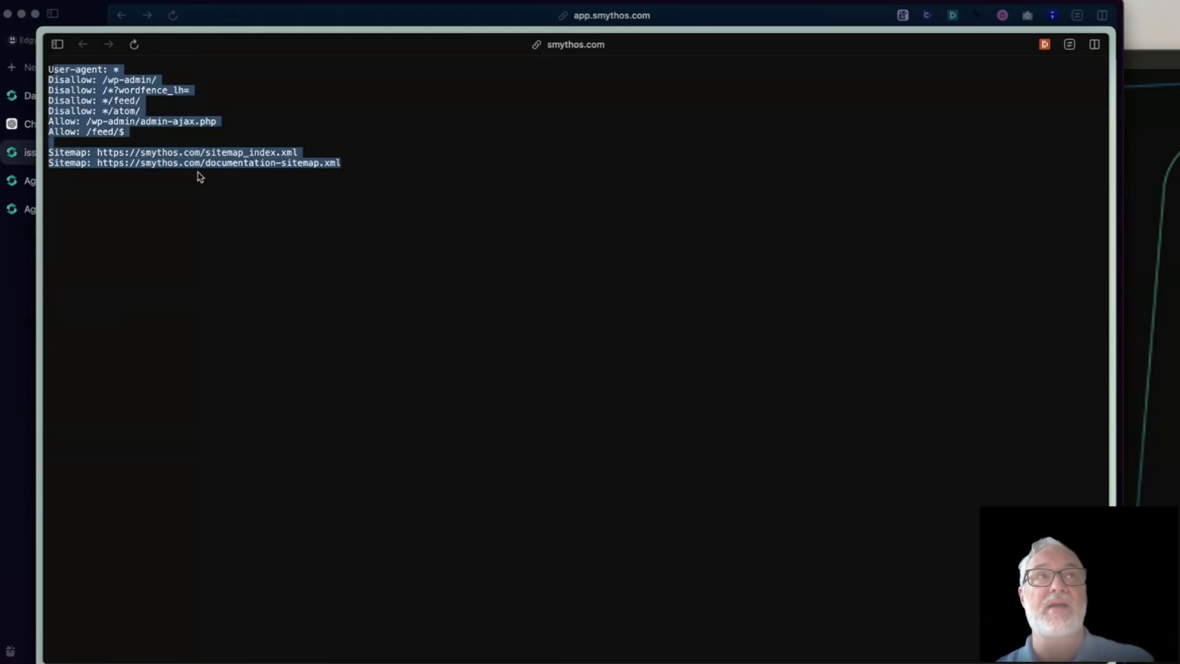
{"action": "left_click", "coordinate": [193, 167]}
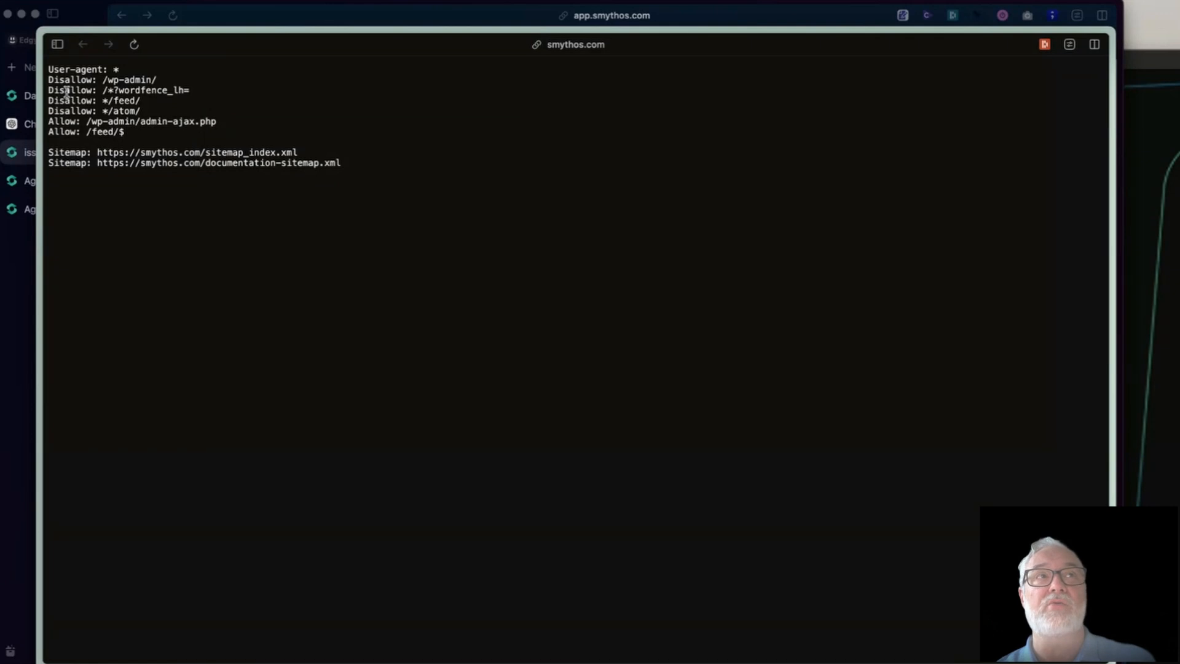
{"action": "left_click_drag", "start_coordinate": [53, 79], "coordinate": [163, 117]}
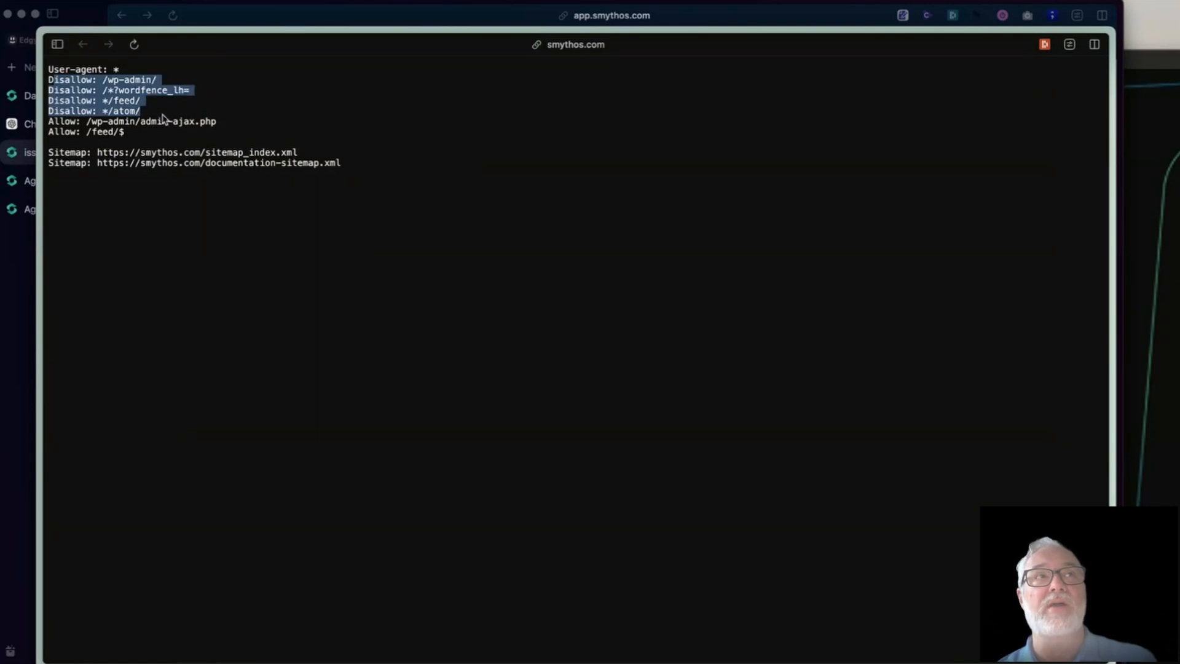
{"action": "triple_click", "coordinate": [113, 120]}
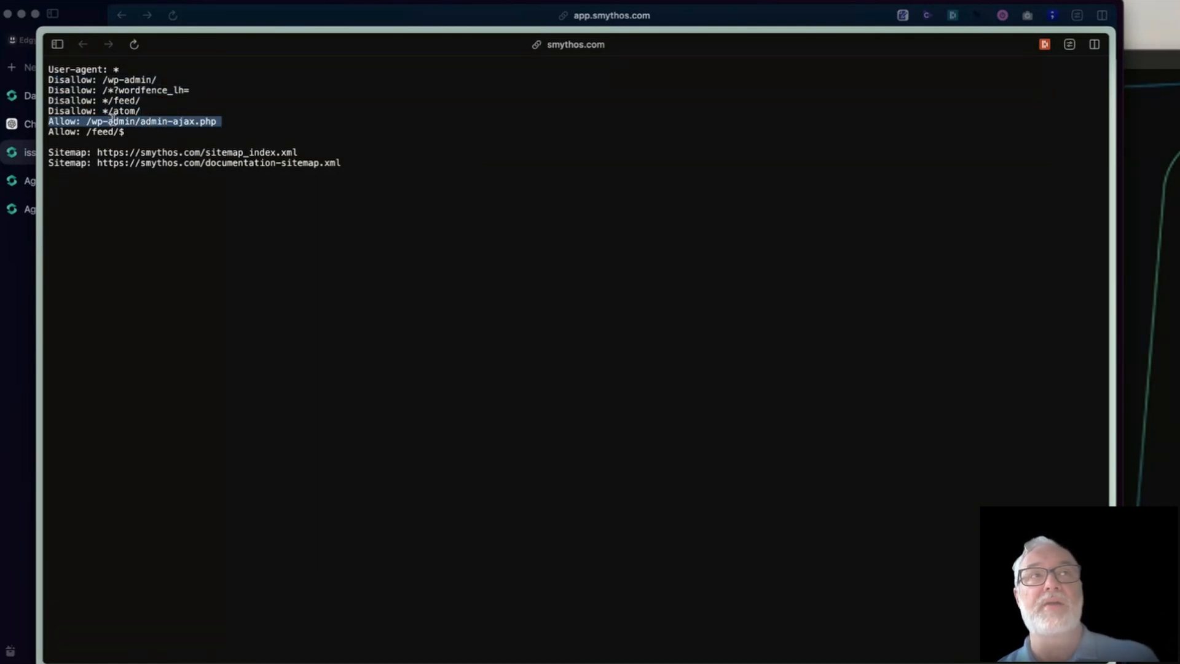
{"action": "left_click", "coordinate": [117, 130]}
{"action": "double_click", "coordinate": [95, 130]}
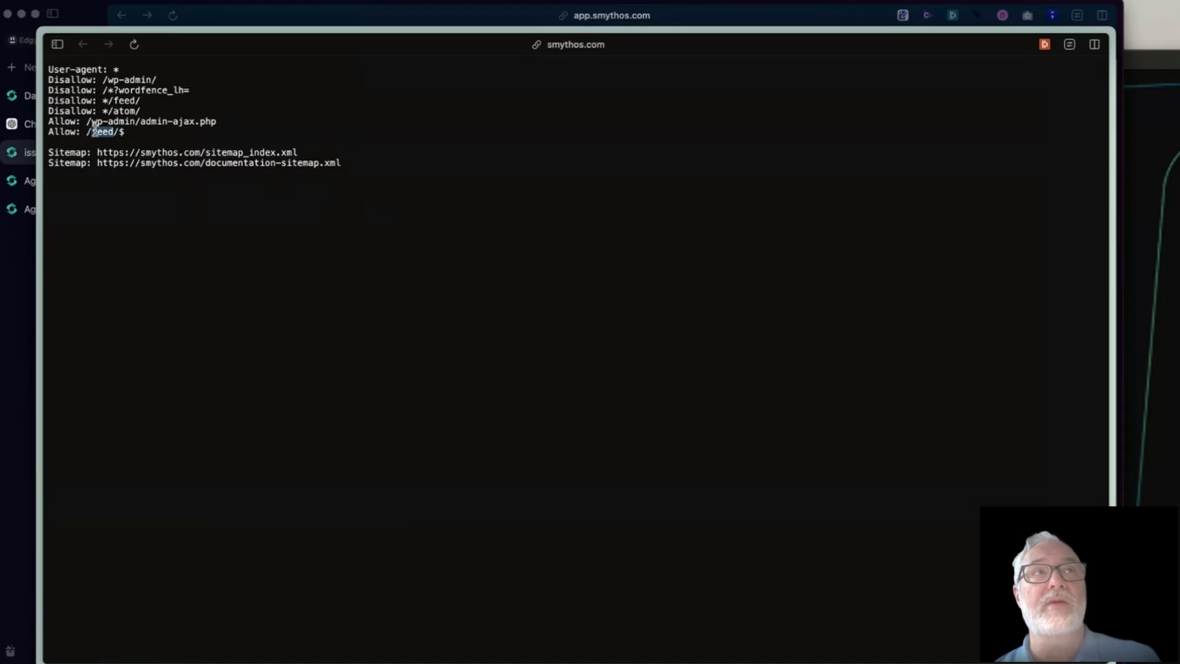
{"action": "triple_click", "coordinate": [94, 131]}
{"action": "left_click", "coordinate": [176, 147]}
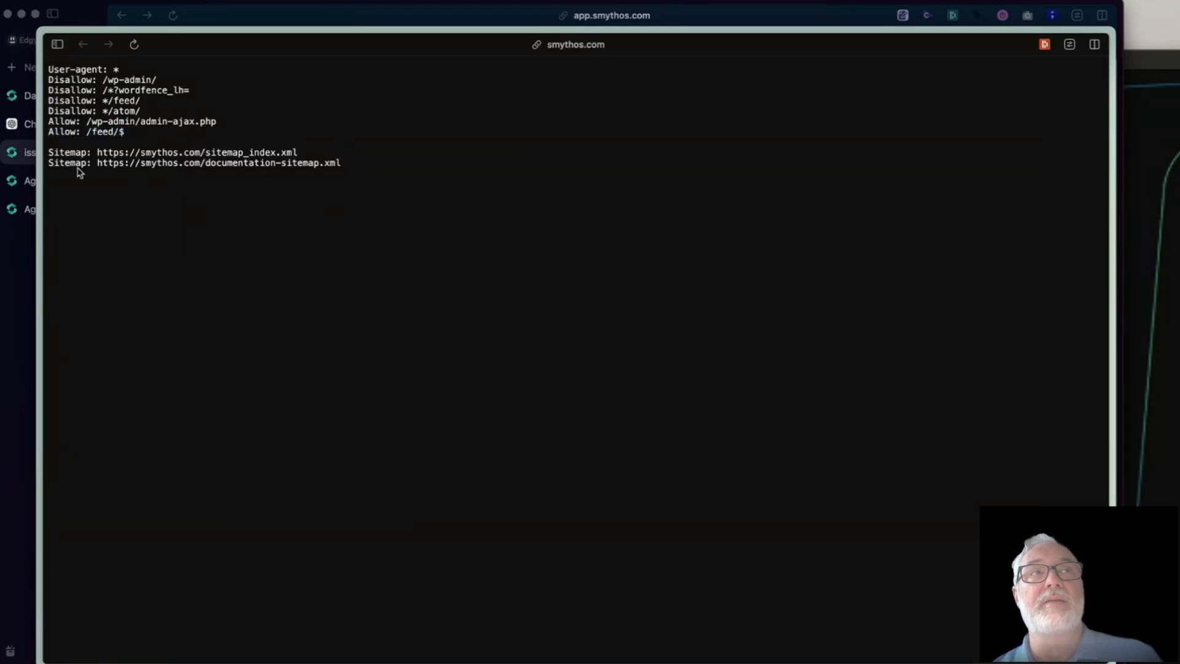
Review the sitemap entries in robots.txt and copy the documentation-sitemap.xml URL.
{"action": "left_click_drag", "start_coordinate": [49, 153], "coordinate": [308, 156]}
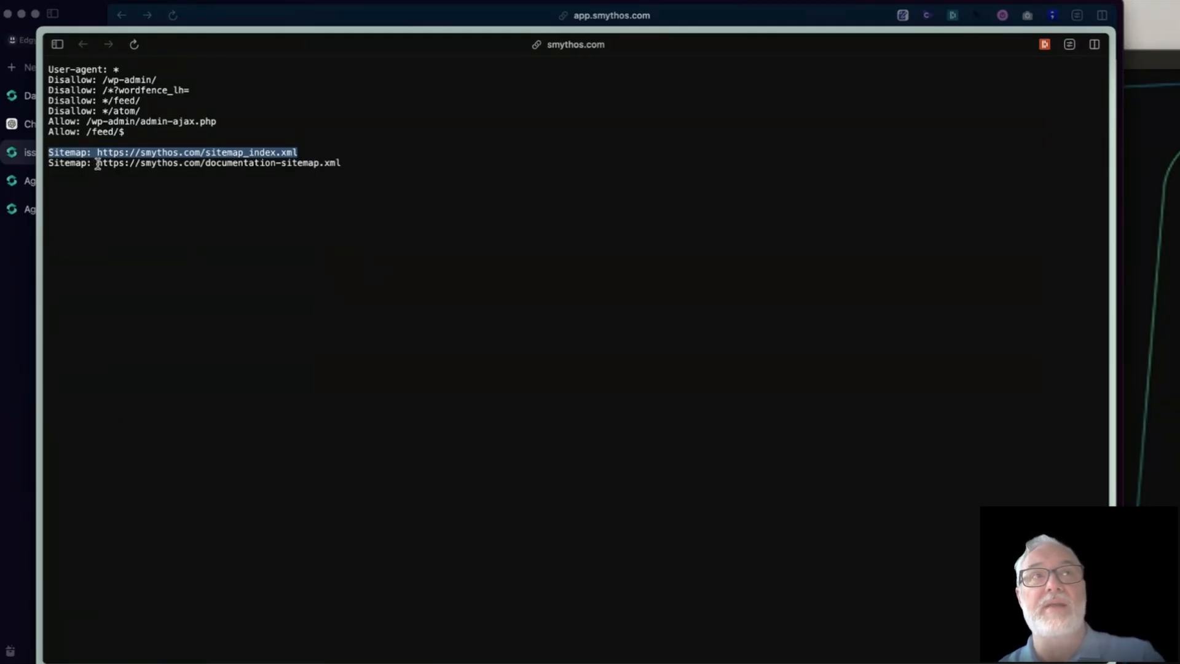
{"action": "left_click_drag", "start_coordinate": [98, 163], "coordinate": [335, 165]}
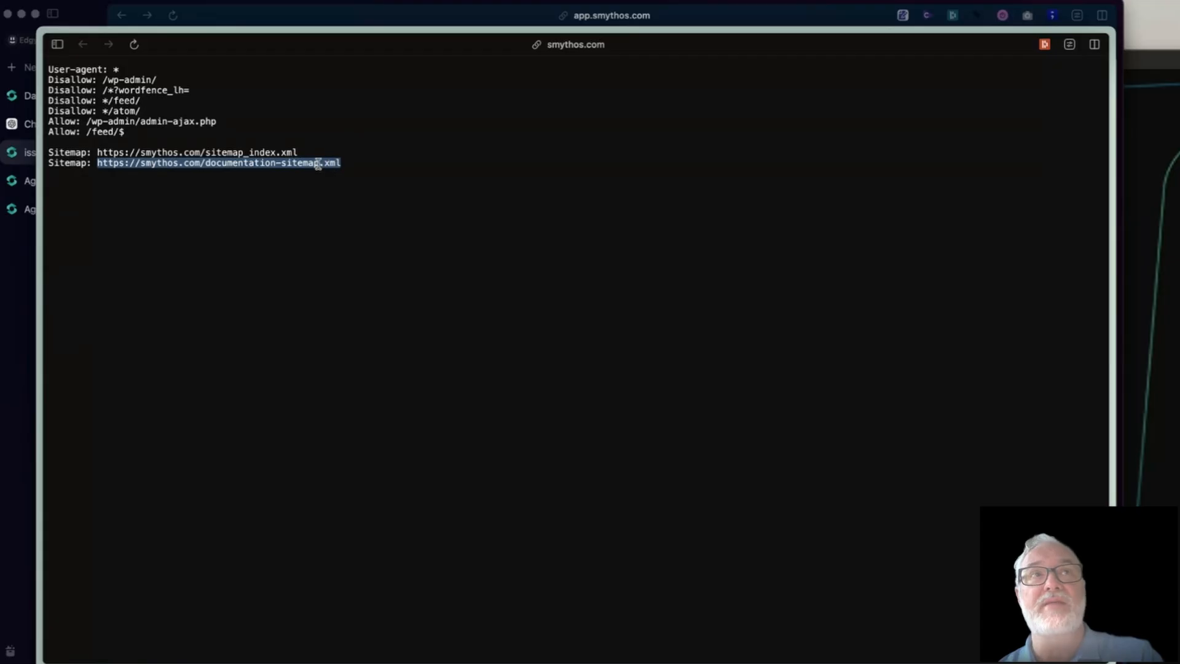
{"action": "right_click", "coordinate": [318, 165]}
{"action": "left_click", "coordinate": [348, 194]}
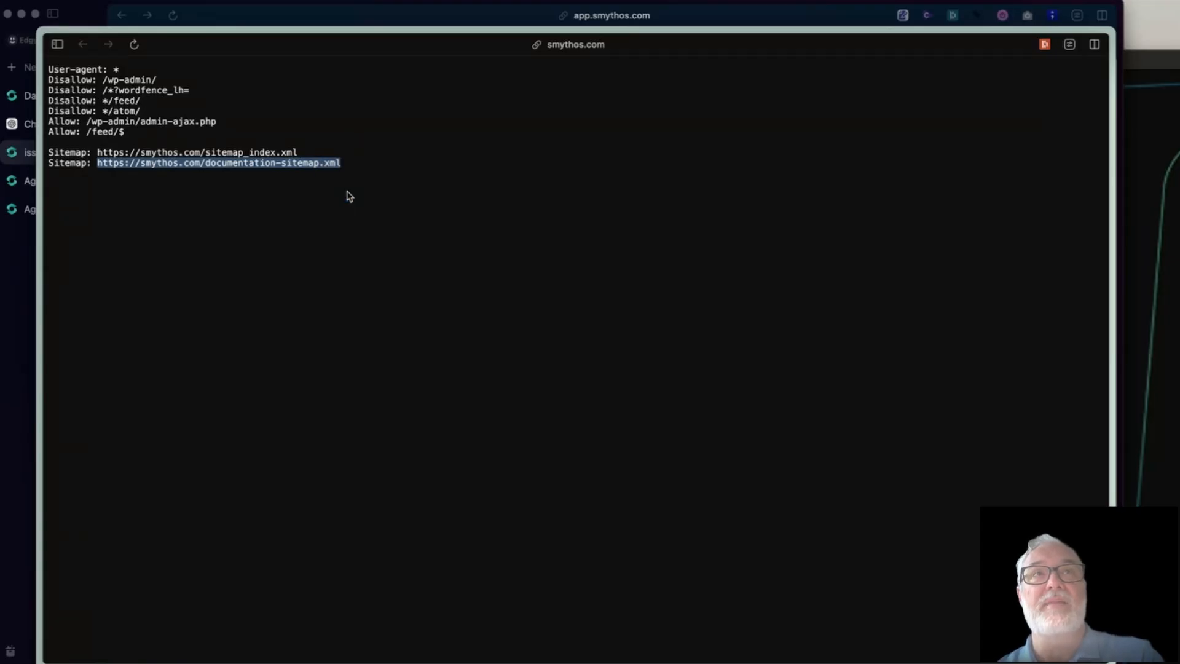
{"action": "left_click", "coordinate": [57, 44]}
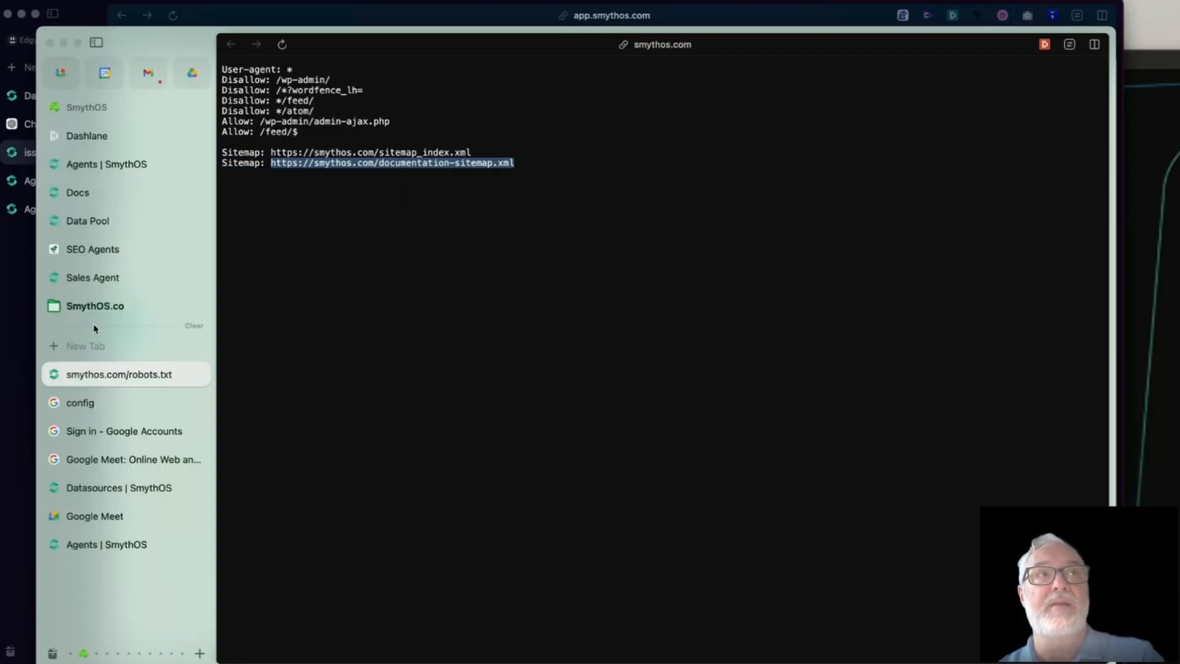
{"action": "left_click", "coordinate": [97, 306]}
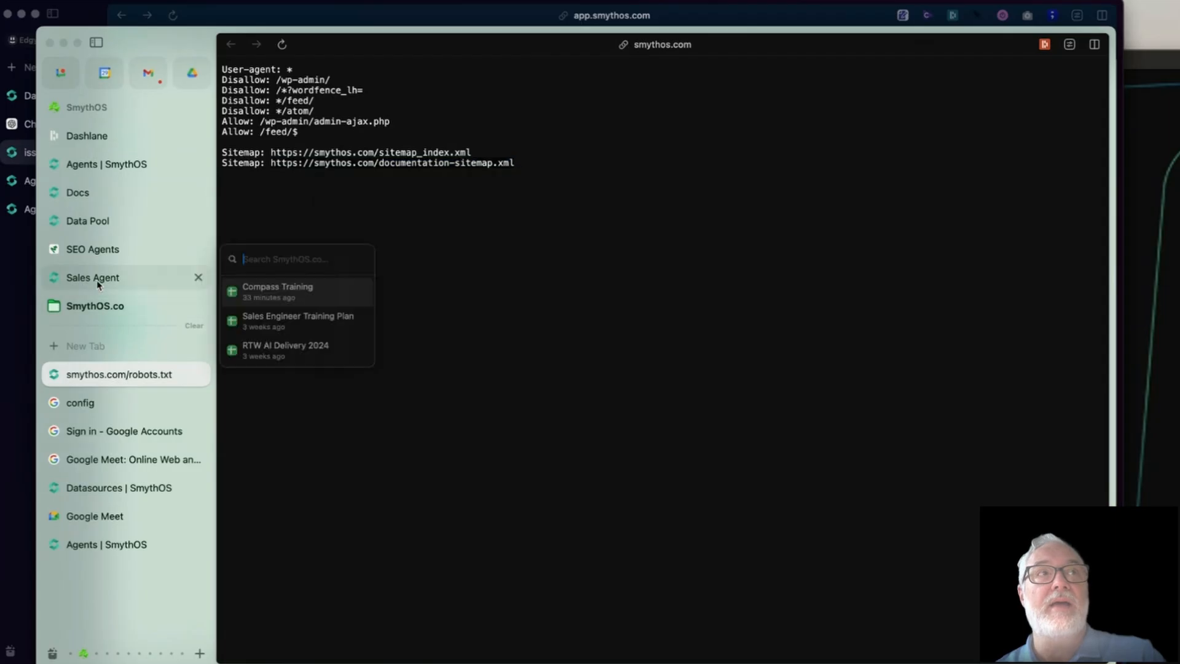
{"action": "left_click", "coordinate": [110, 489]}
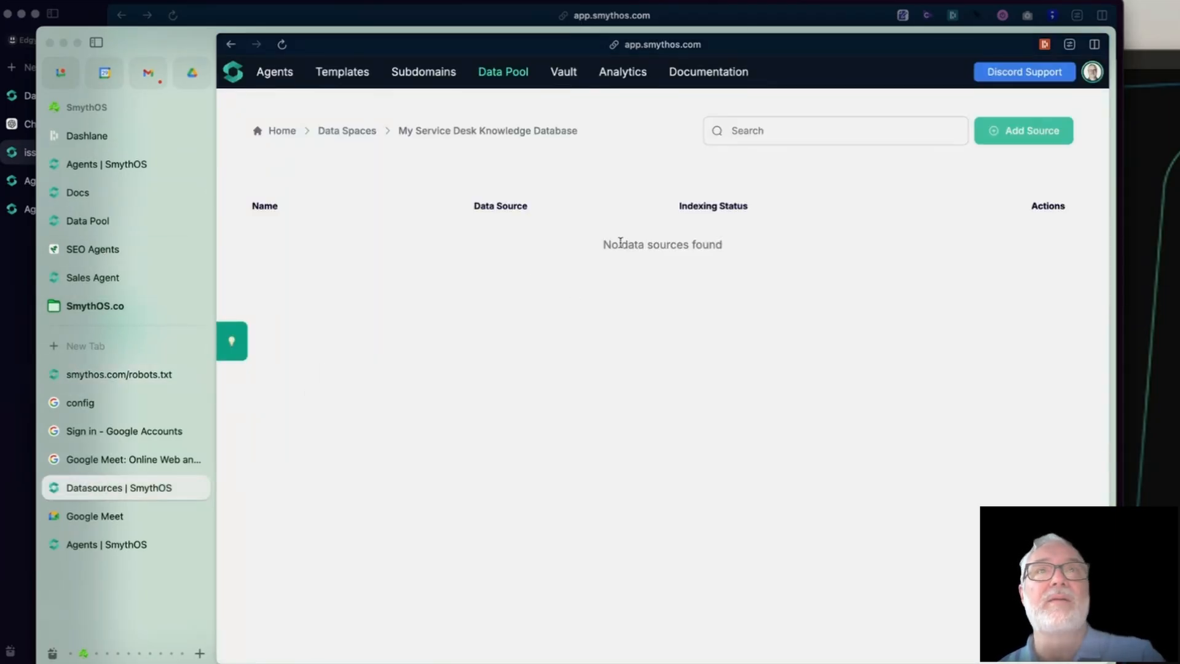
{"action": "left_click", "coordinate": [996, 132]}
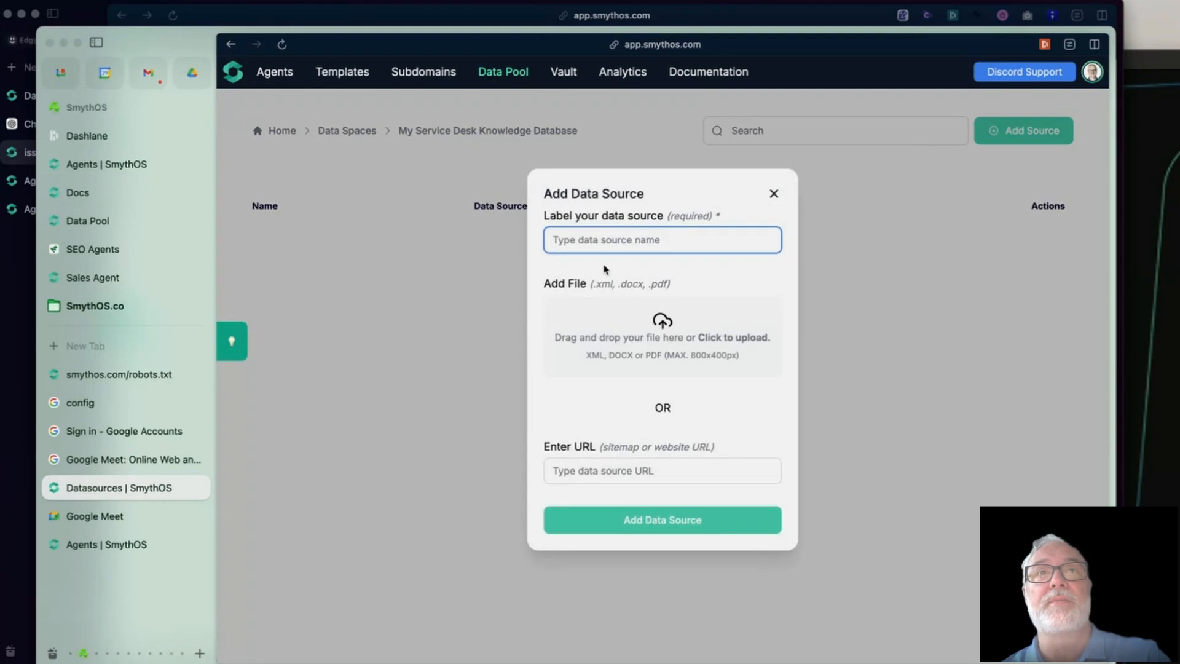
{"action": "left_click", "coordinate": [592, 473]}
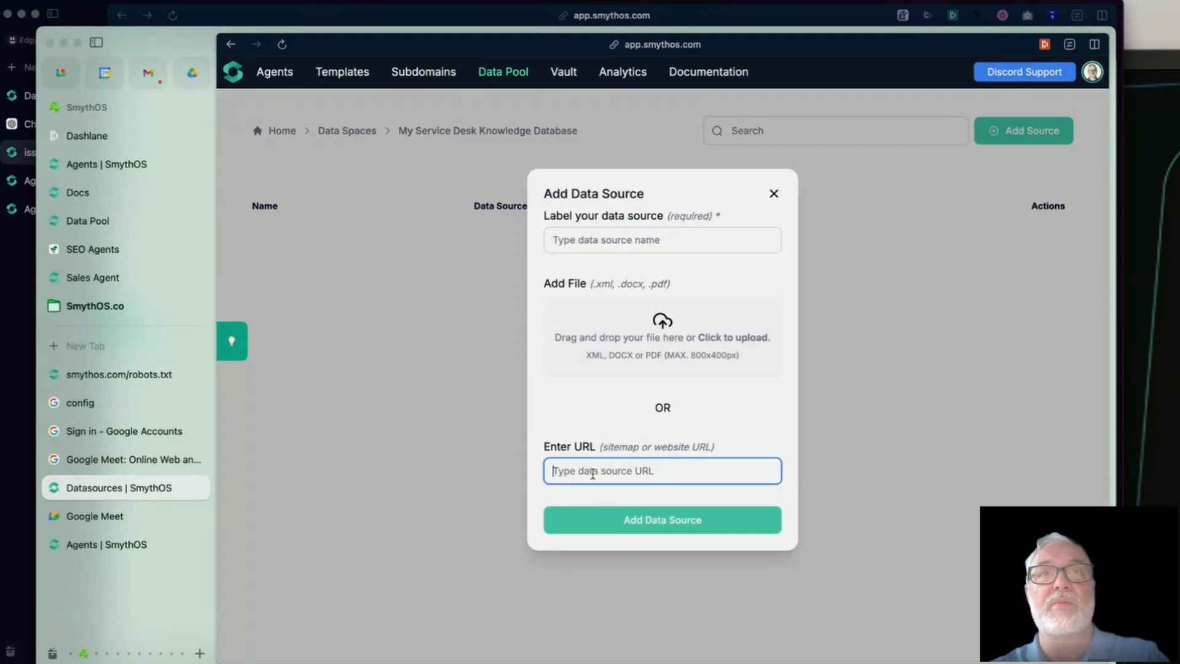
{"action": "key", "text": "super+v"}
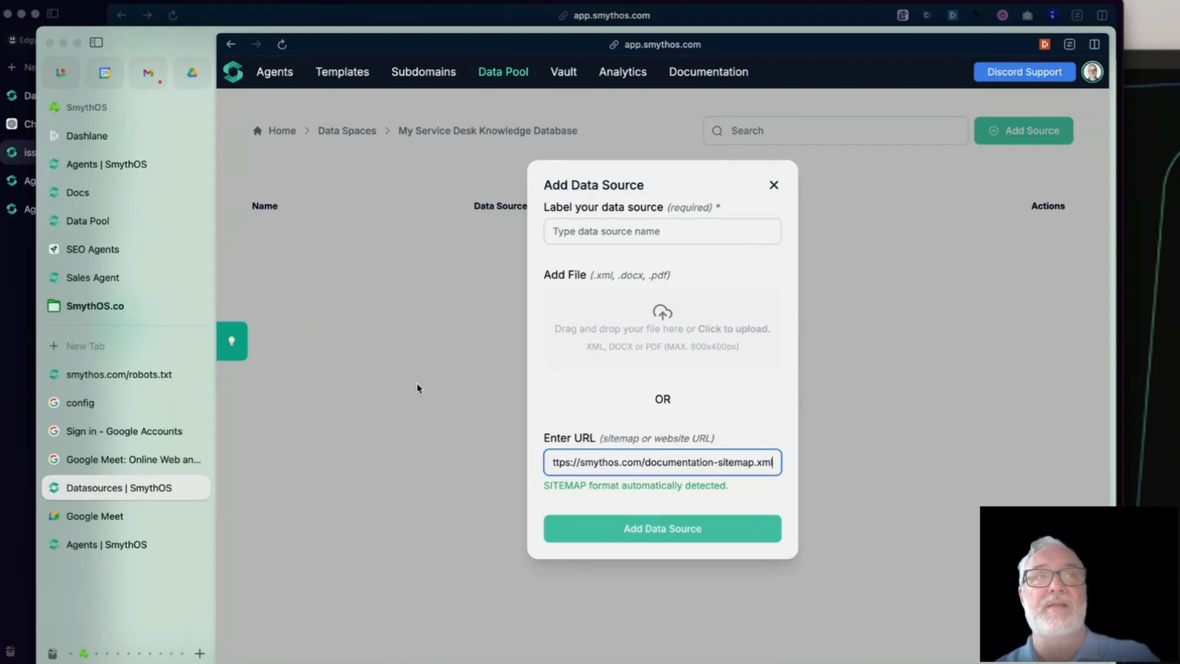
{"action": "key", "text": "super+t"}
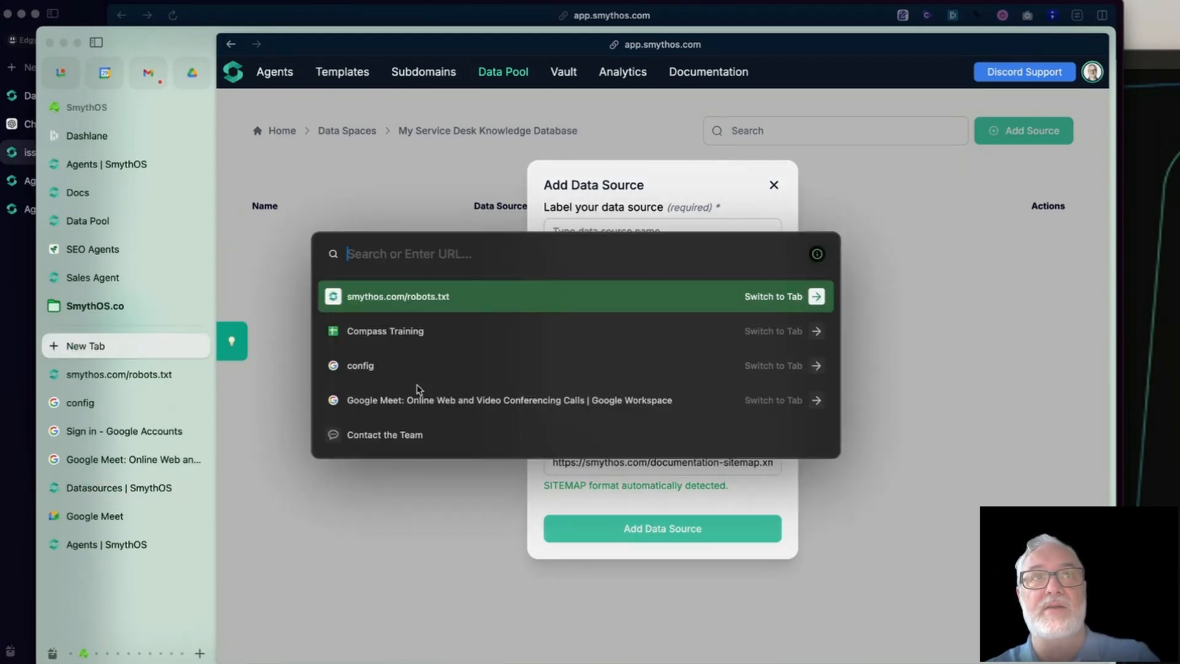
{"action": "key", "text": "super+v"}
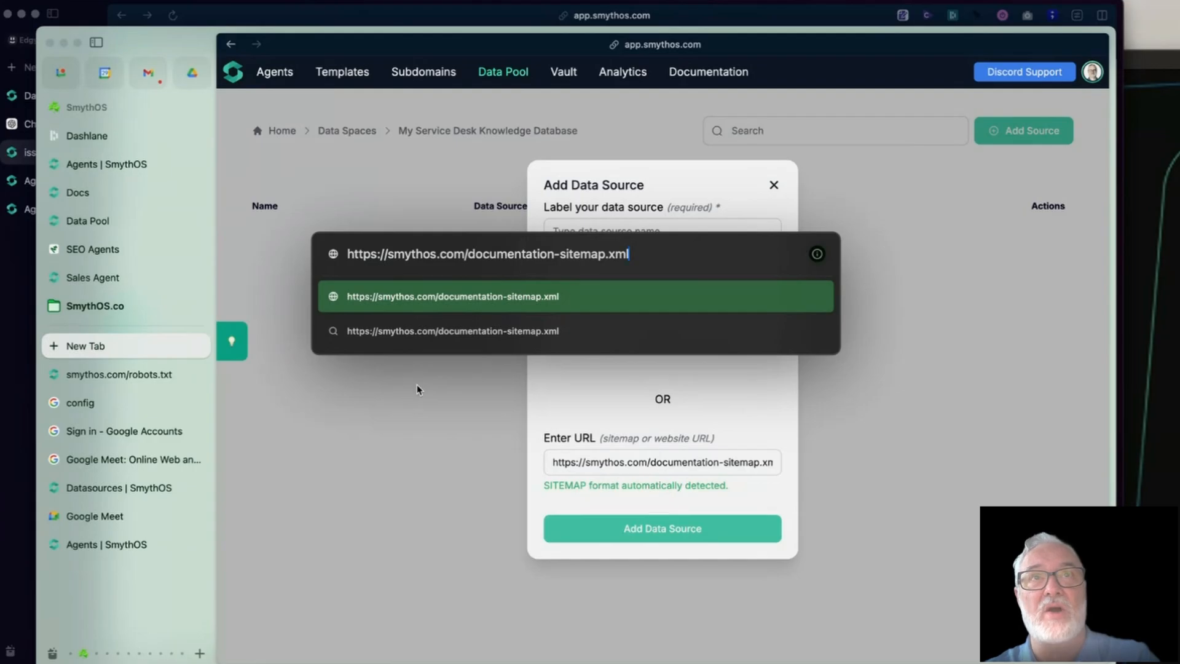
{"action": "key", "text": "Return"}
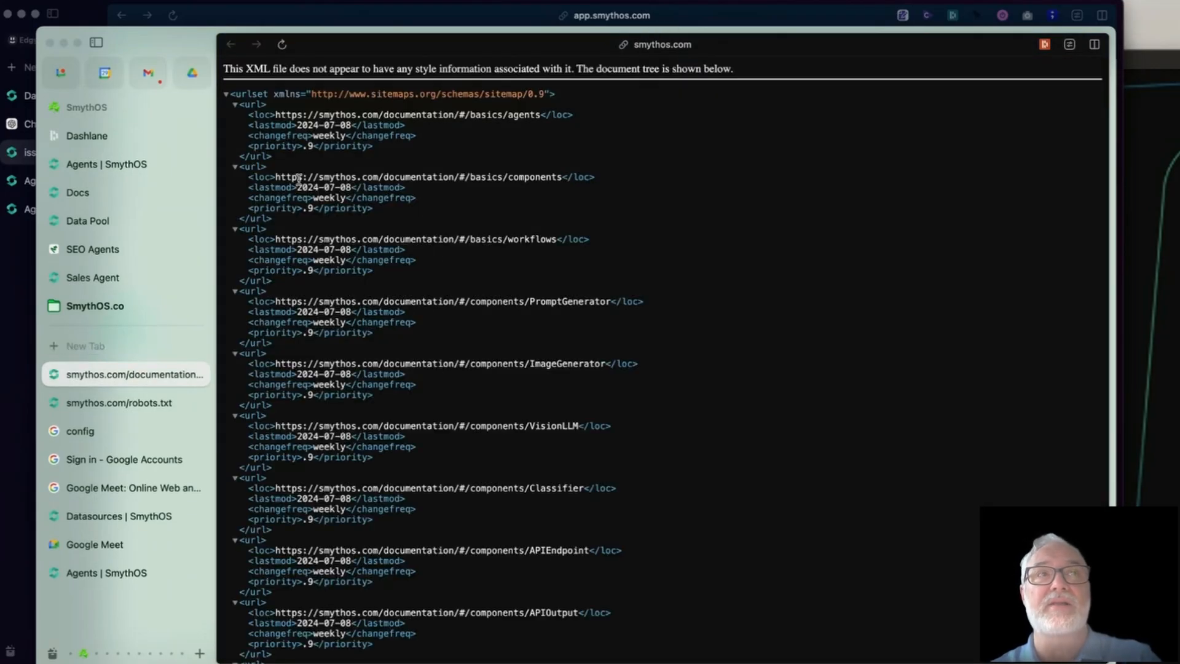
{"action": "left_click_drag", "start_coordinate": [249, 177], "coordinate": [317, 173]}
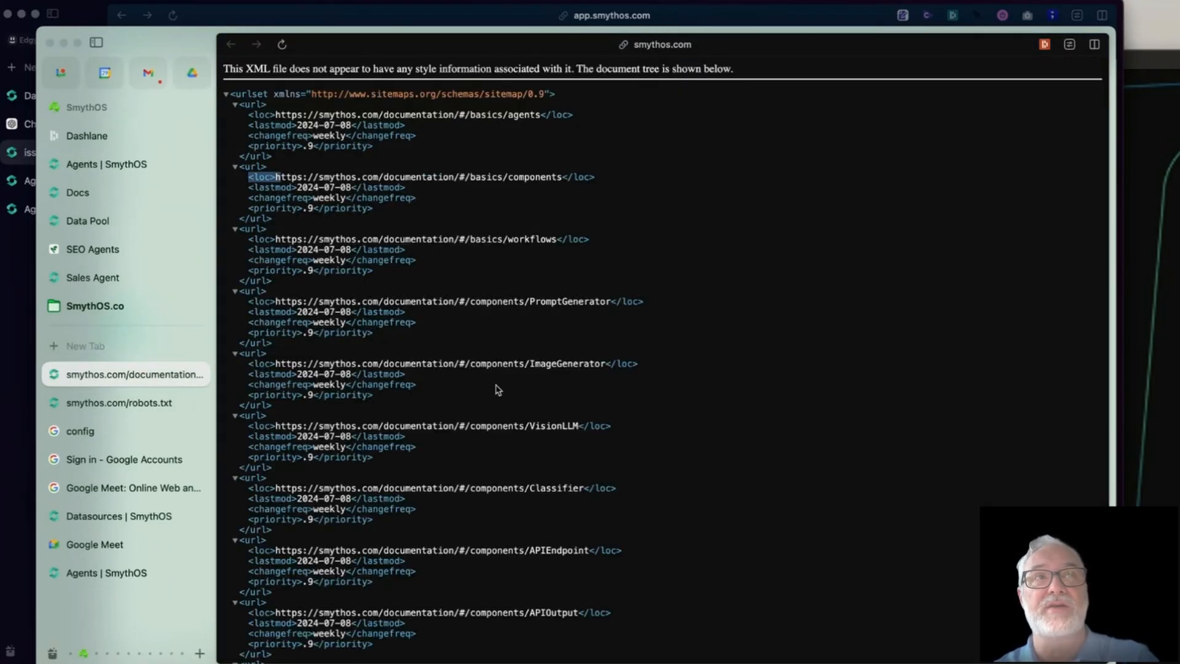
{"action": "scroll", "coordinate": [537, 501], "scroll_direction": "down", "scroll_amount": 6}
{"action": "scroll", "coordinate": [537, 501], "scroll_direction": "down", "scroll_amount": 20}
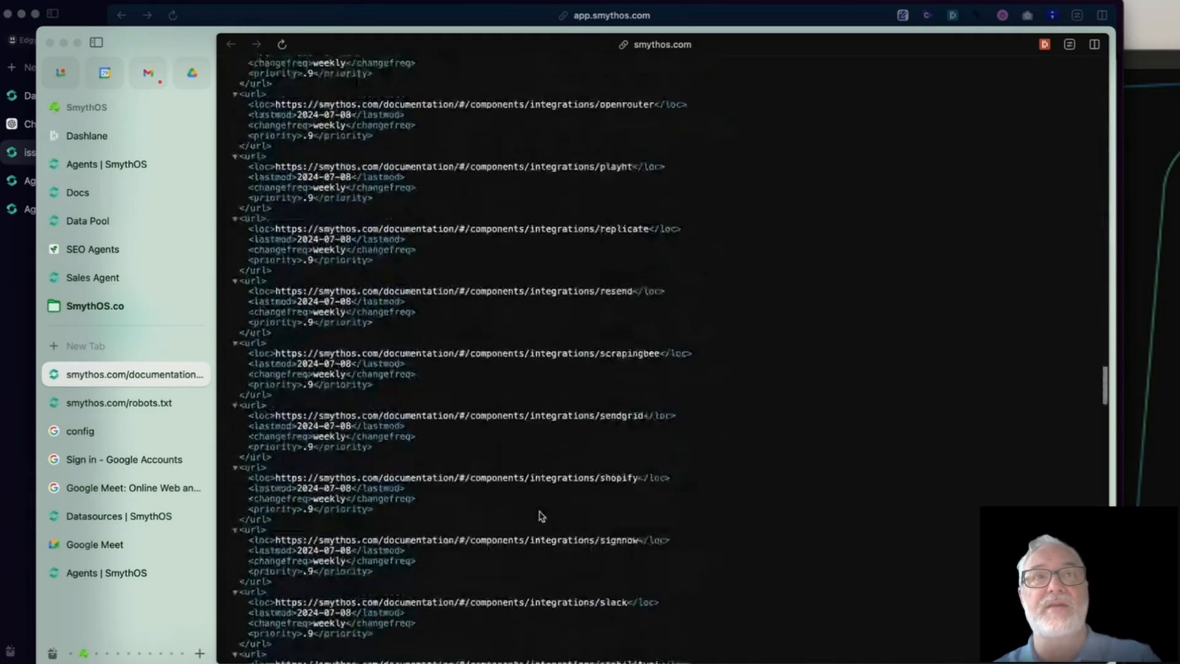
{"action": "scroll", "coordinate": [539, 497], "scroll_direction": "down", "scroll_amount": 8}
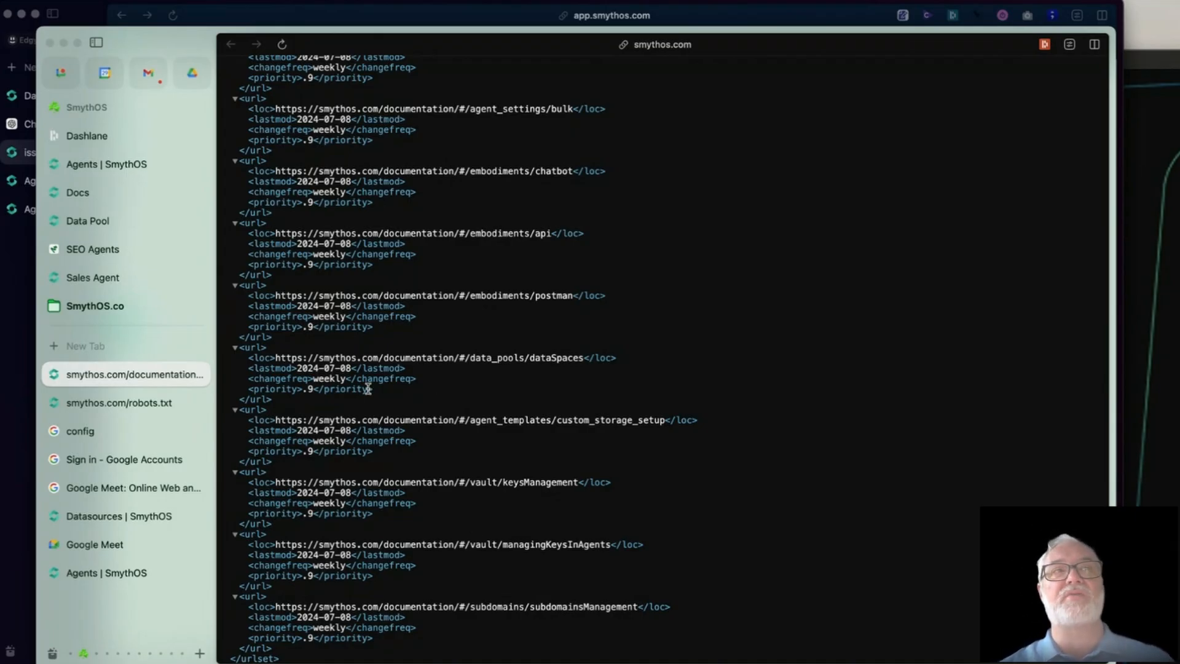
Go back to the Datasources page and close the data source form without adding the source.
{"action": "left_click", "coordinate": [80, 519]}
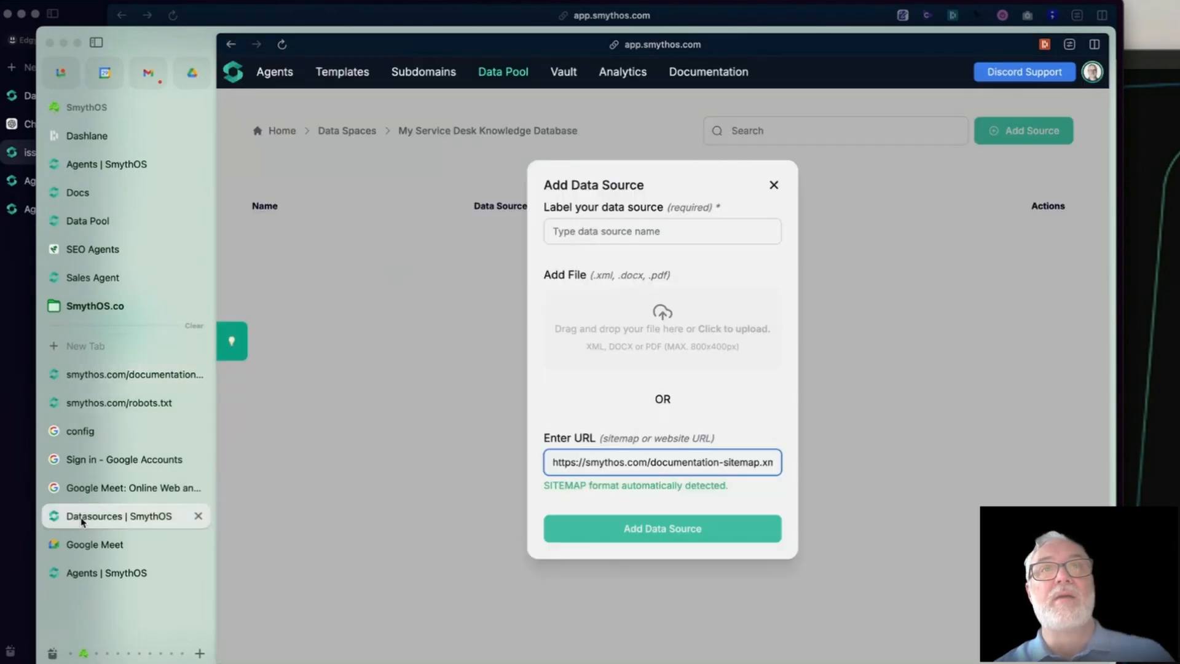
{"action": "left_click", "coordinate": [772, 185]}
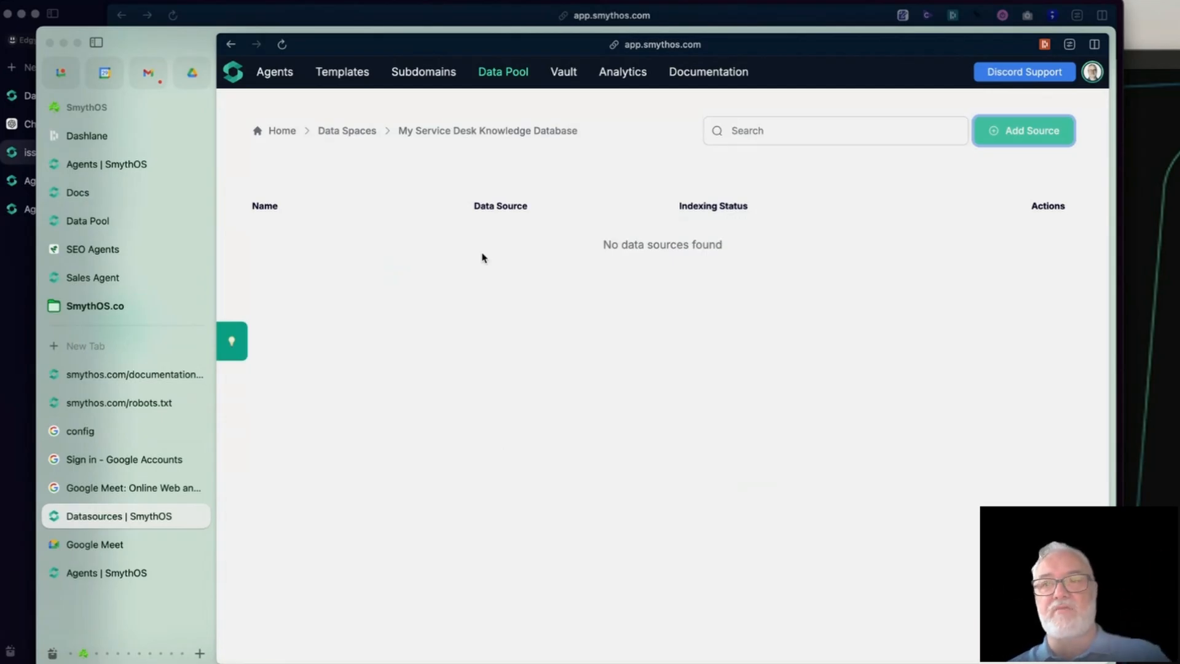
{"action": "left_click", "coordinate": [474, 343]}
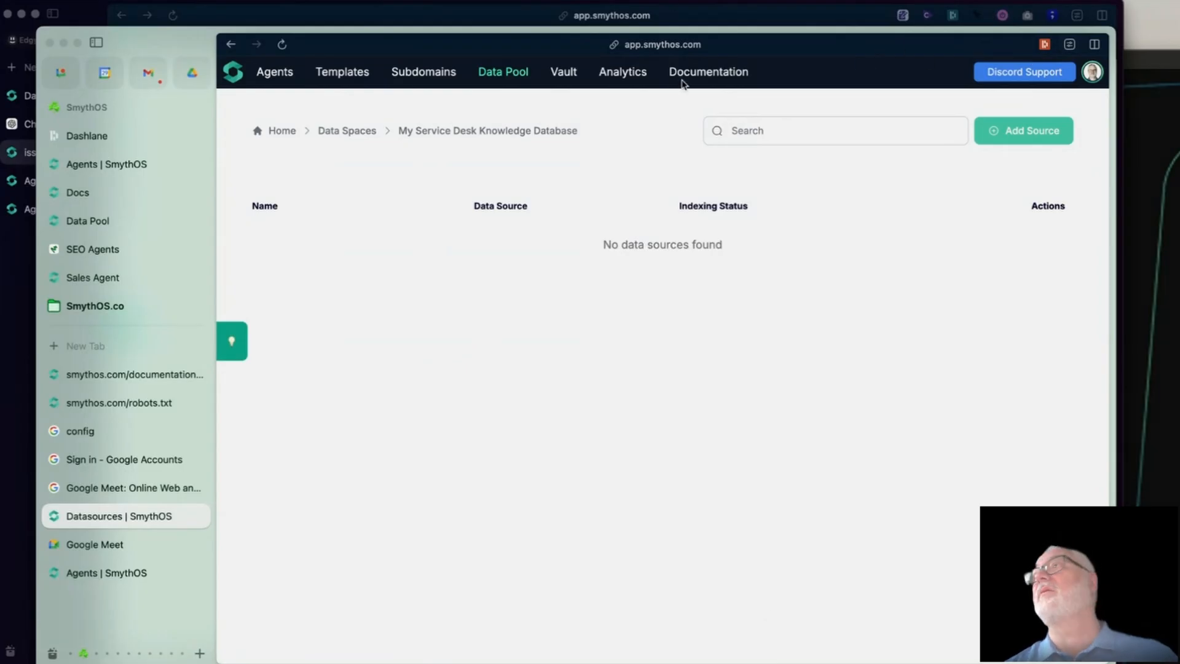
Switch to the browser window with the issue expert agent and review the workflow from the Source Indexer back to the Jira Issue Listener.
{"action": "mouse_move", "coordinate": [581, 5]}
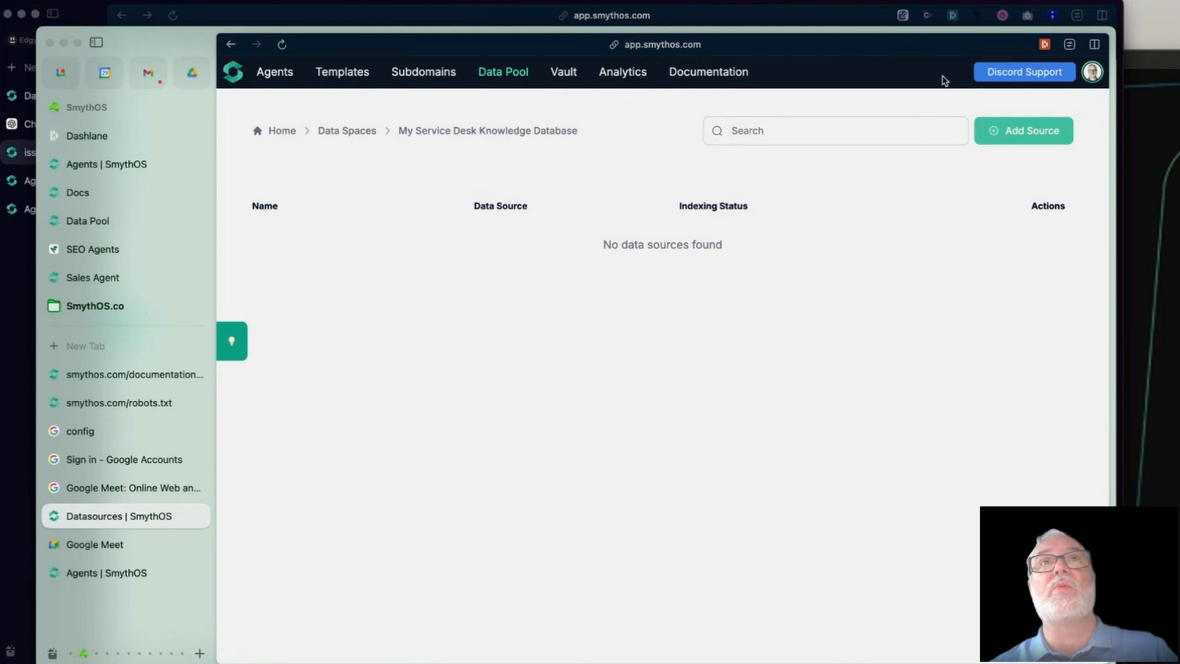
{"action": "key", "text": "ctrl+Up"}
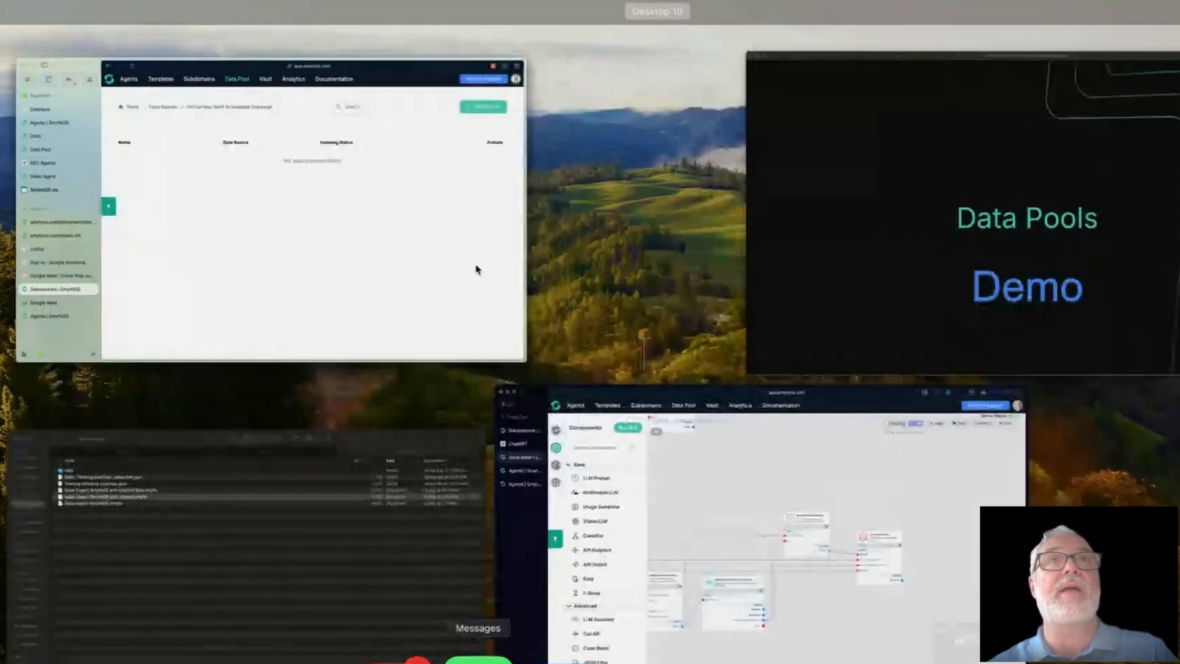
{"action": "left_click", "coordinate": [777, 541]}
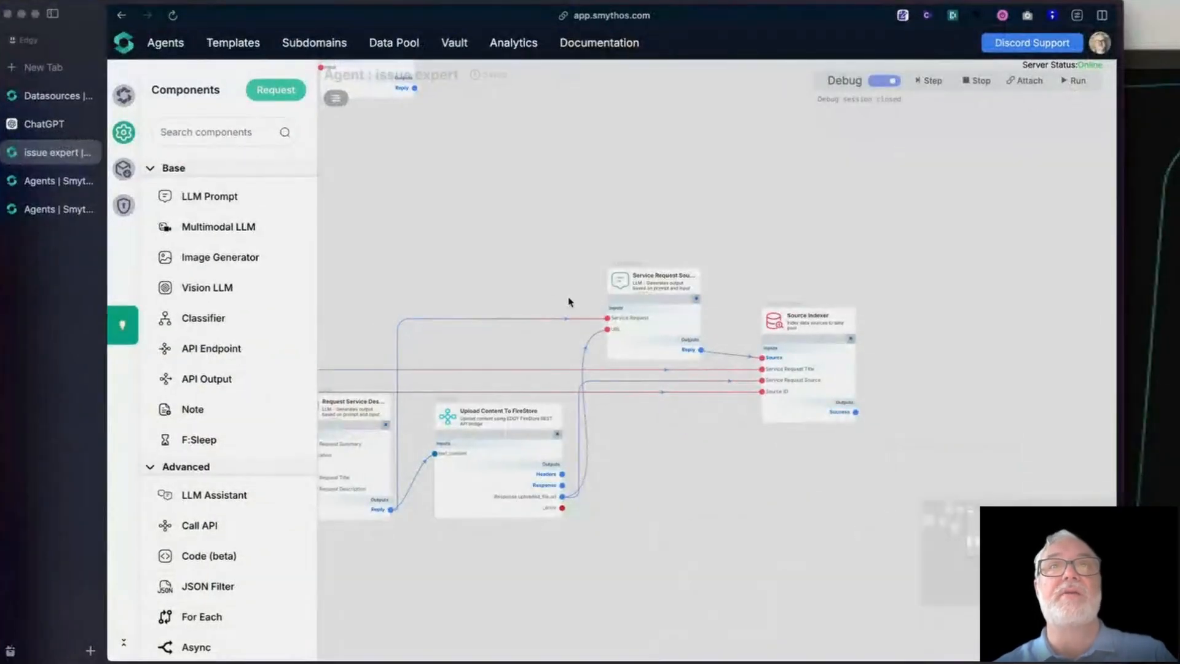
{"action": "left_click_drag", "start_coordinate": [560, 216], "coordinate": [931, 231]}
{"action": "left_click_drag", "start_coordinate": [600, 152], "coordinate": [728, 281]}
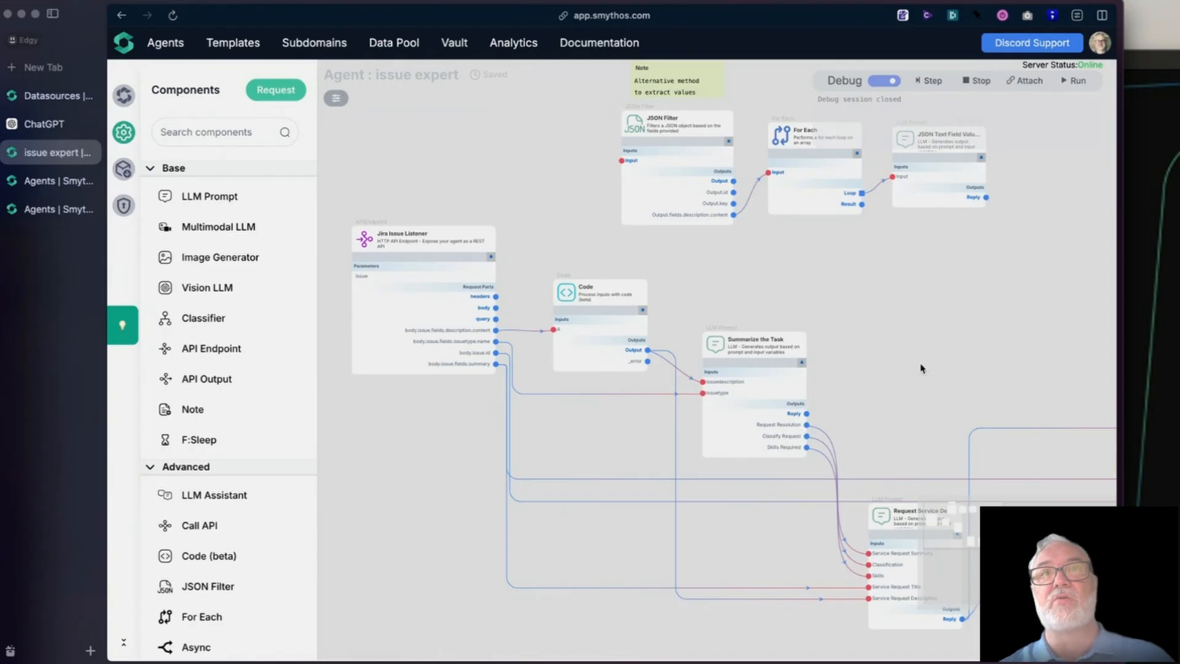
{"action": "left_click_drag", "start_coordinate": [923, 397], "coordinate": [921, 395]}
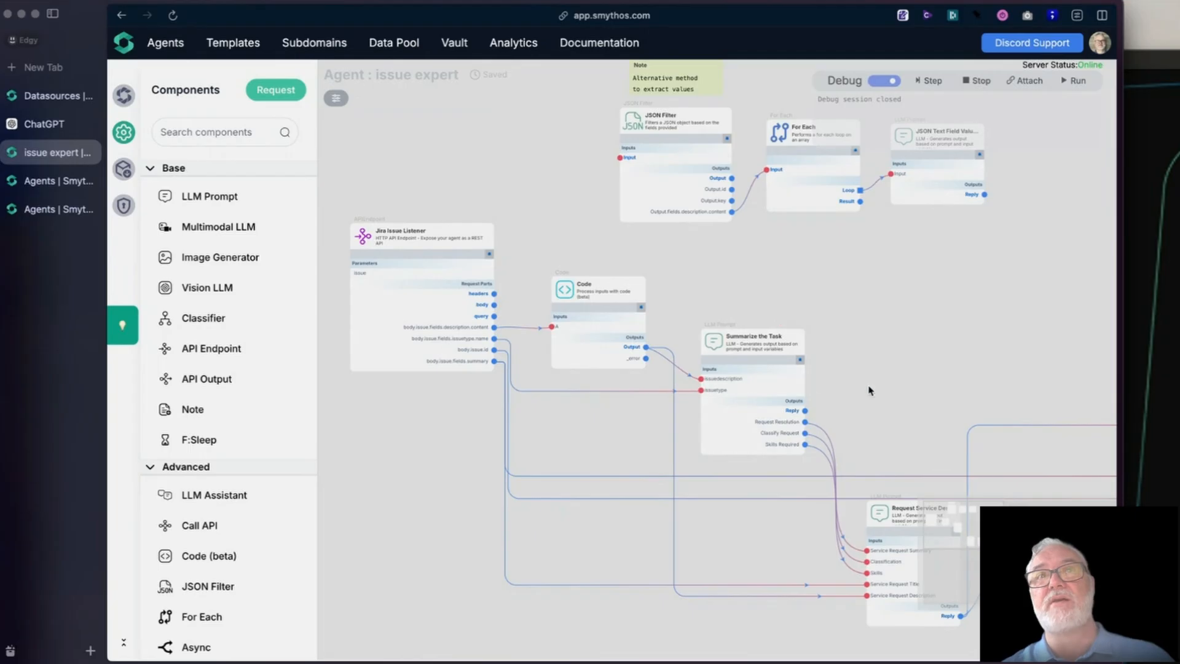
Follow the issue expert workflow from the Jira Issue Listener to the Source Indexer and open the Source Indexer's settings to review them.
{"action": "left_click_drag", "start_coordinate": [938, 372], "coordinate": [700, 269]}
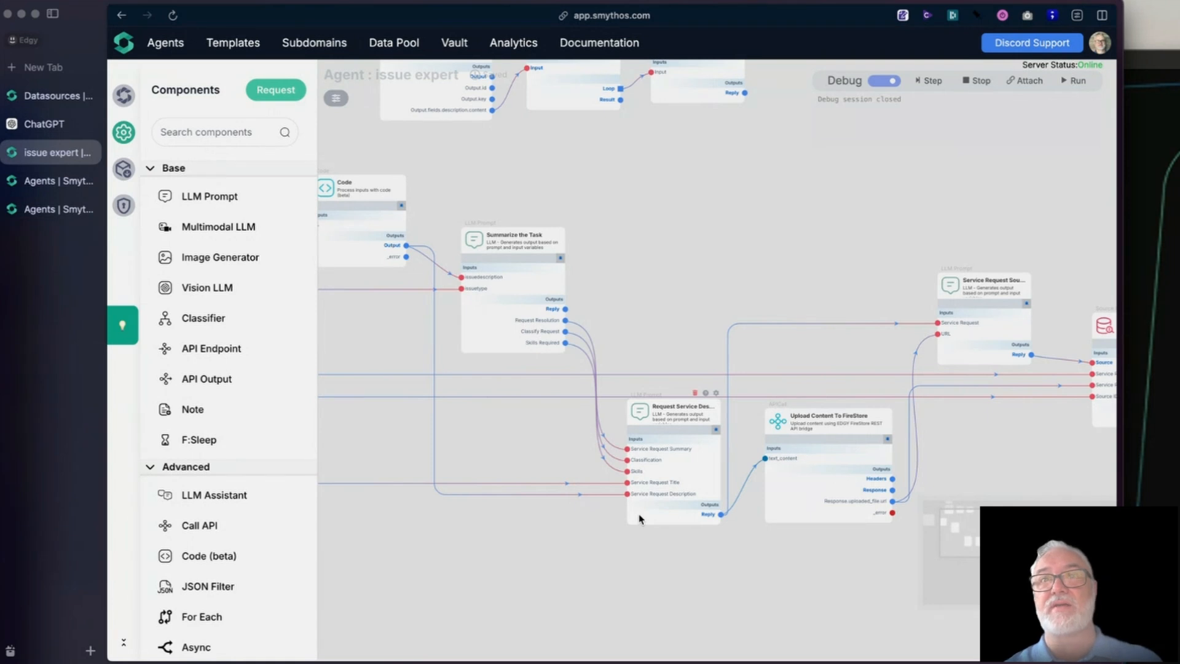
{"action": "left_click_drag", "start_coordinate": [861, 273], "coordinate": [540, 219]}
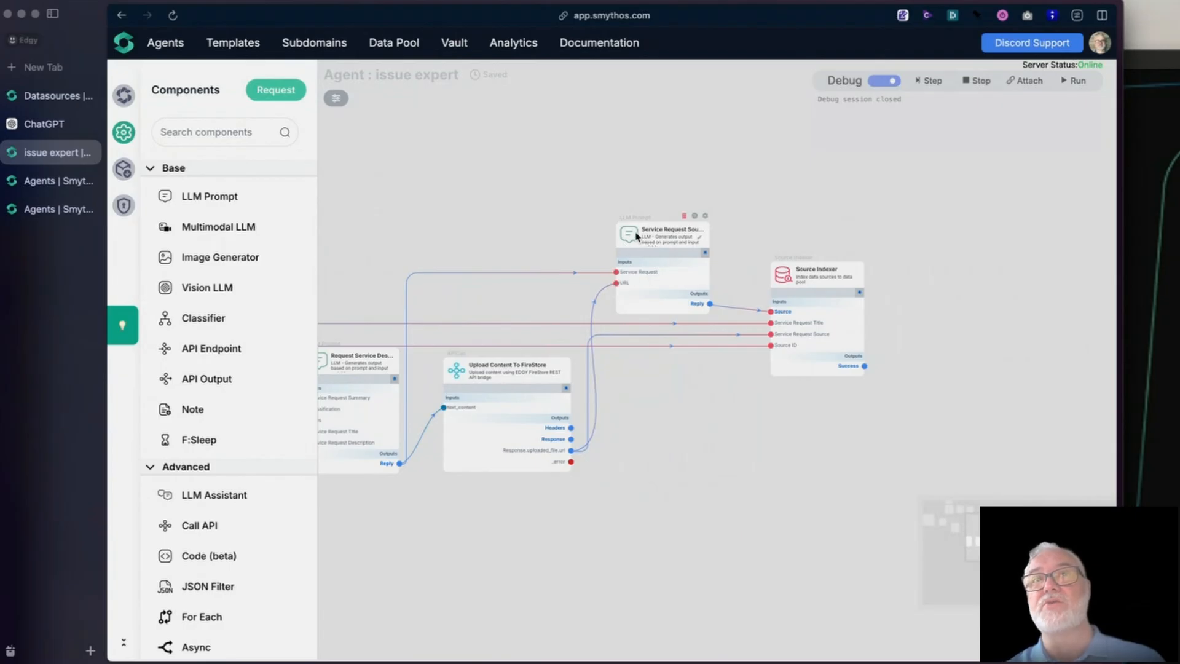
{"action": "left_click", "coordinate": [779, 276]}
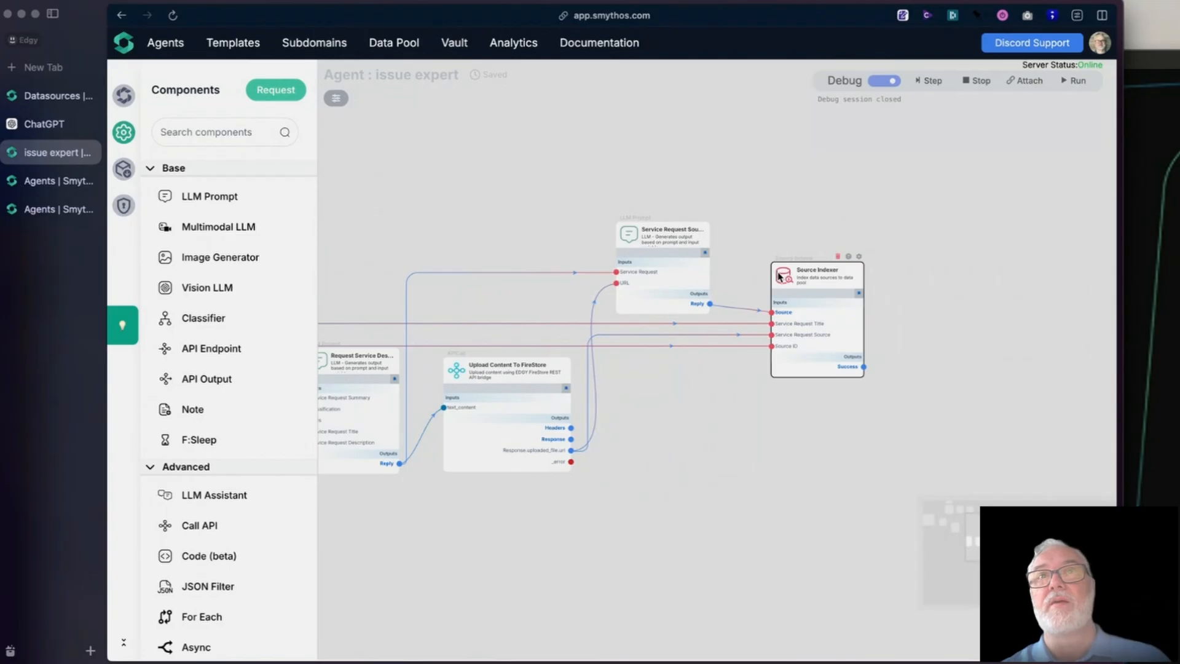
{"action": "left_click_drag", "start_coordinate": [782, 467], "coordinate": [609, 511]}
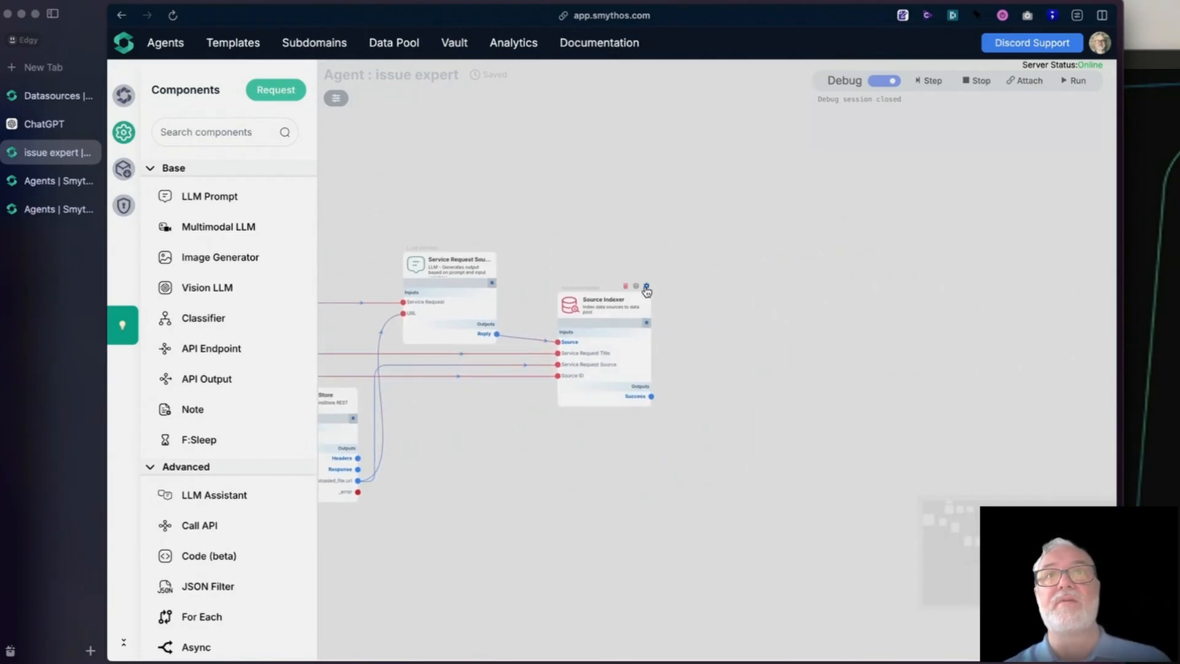
{"action": "left_click", "coordinate": [647, 287]}
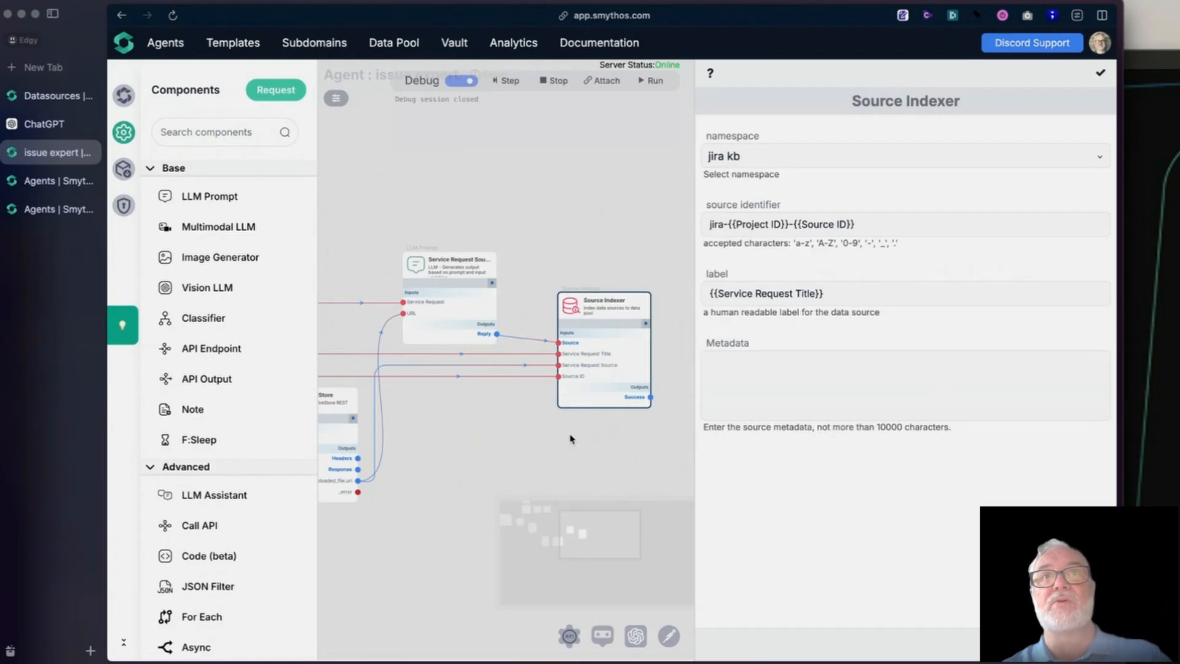
{"action": "scroll", "coordinate": [567, 442], "scroll_direction": "up", "scroll_amount": 5}
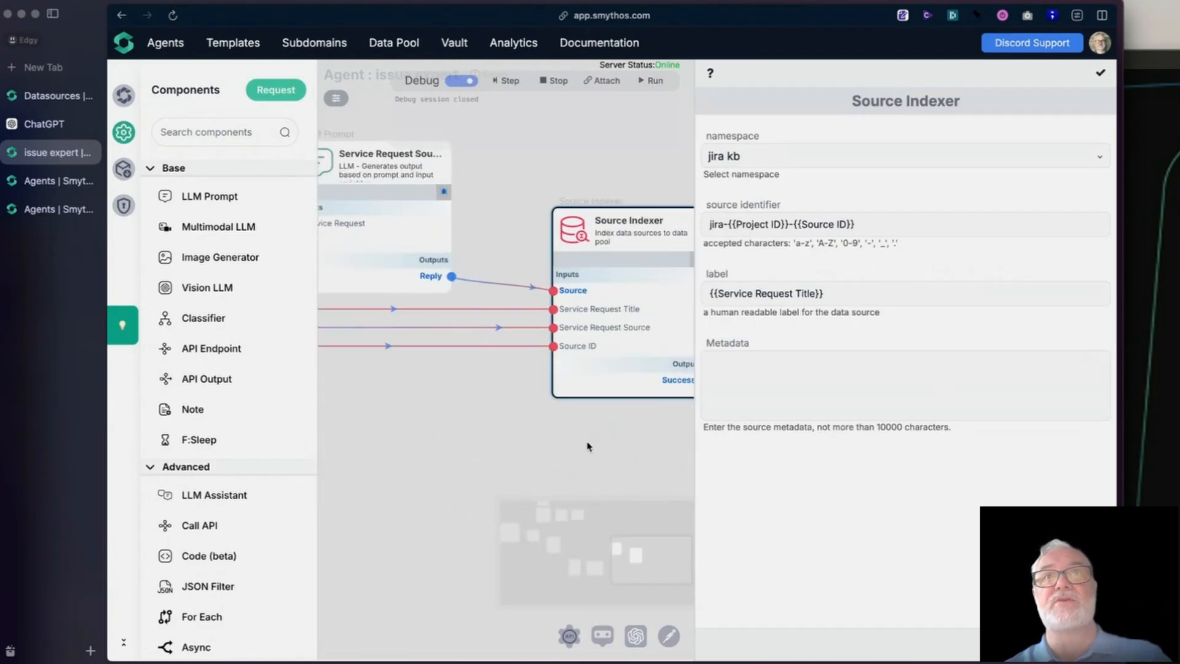
{"action": "left_click_drag", "start_coordinate": [604, 455], "coordinate": [551, 451]}
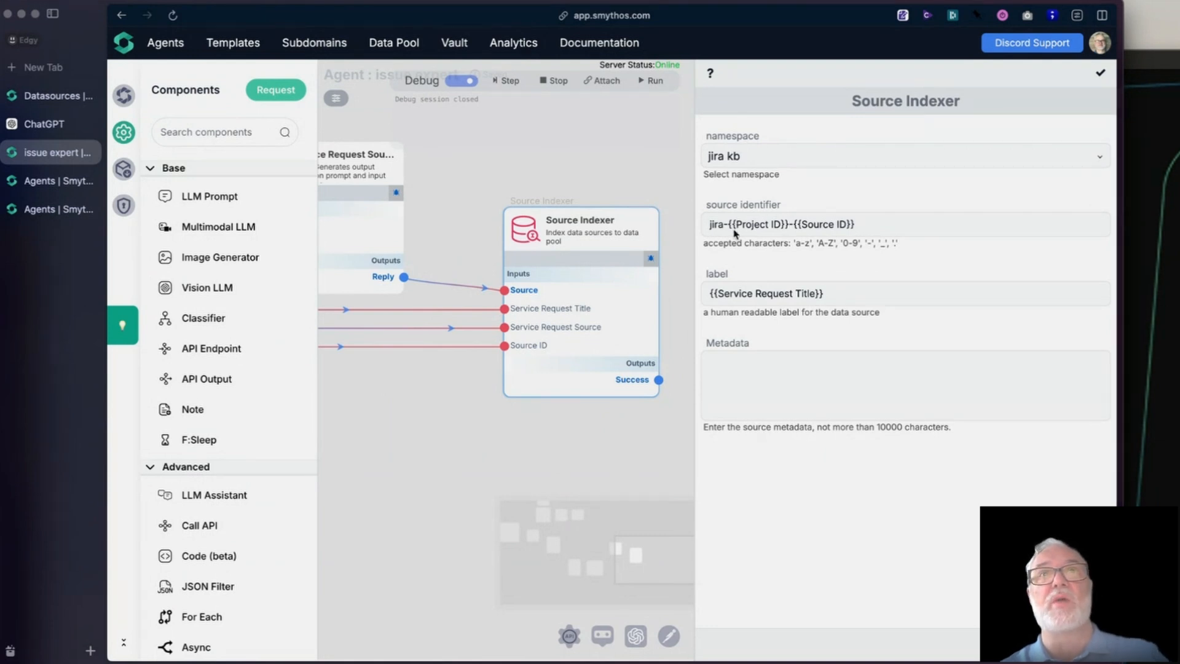
Switch to the browser window with the My Service Desk Knowledge Database page and open the Data Pool overview of data spaces.
{"action": "key", "text": "ctrl+Up"}
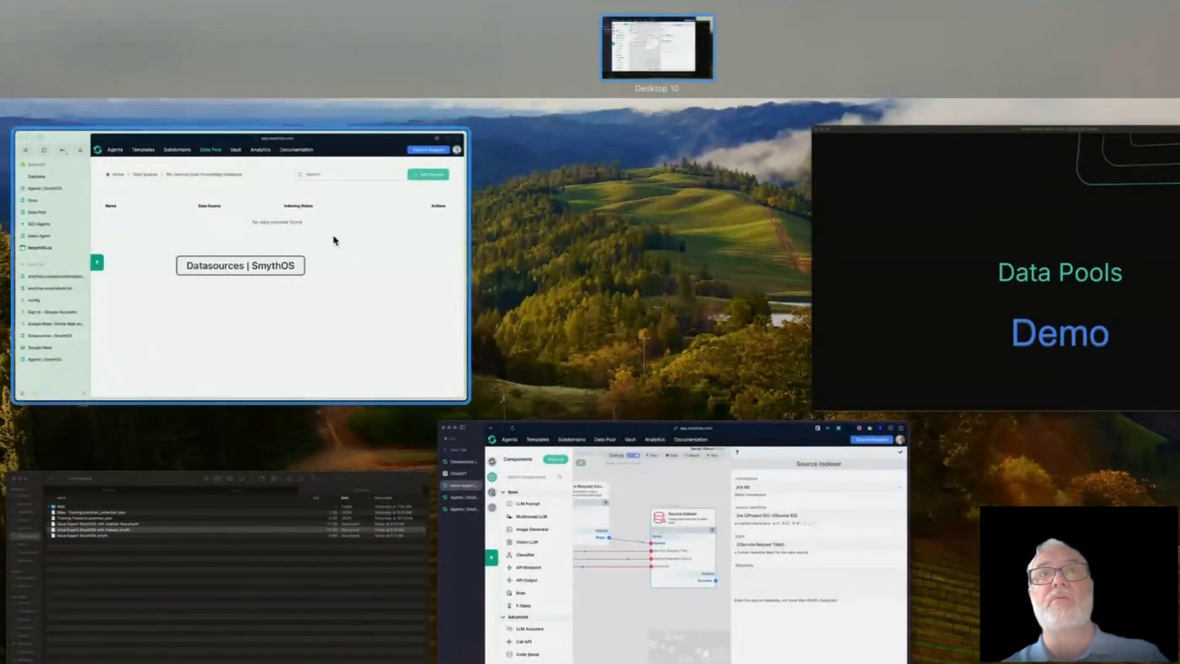
{"action": "left_click", "coordinate": [332, 243]}
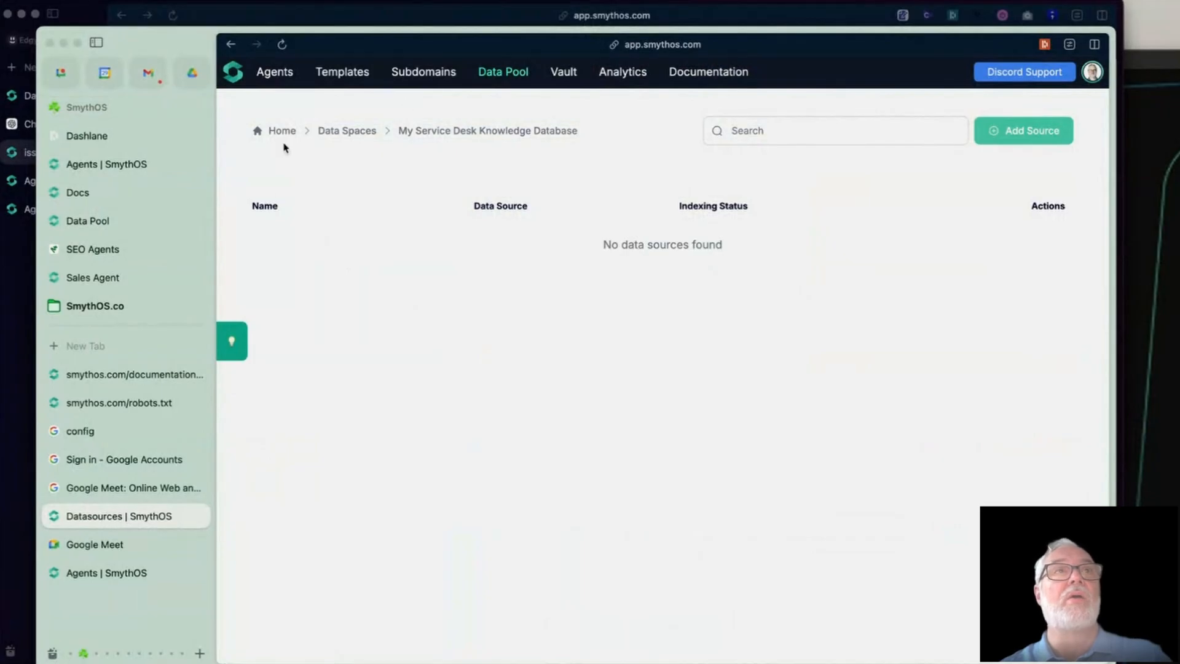
{"action": "left_click", "coordinate": [501, 73]}
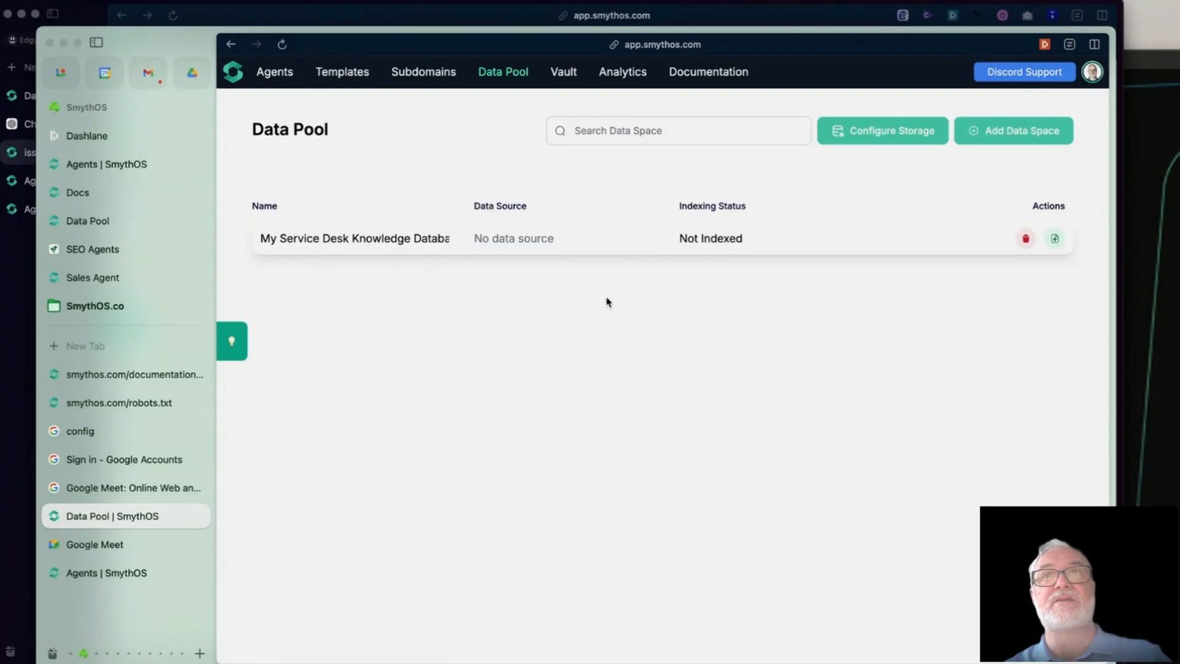
Return to the issue expert browser window and view the data sources page of the jira kb data space.
{"action": "key", "text": "ctrl+Up"}
{"action": "left_click", "coordinate": [806, 478]}
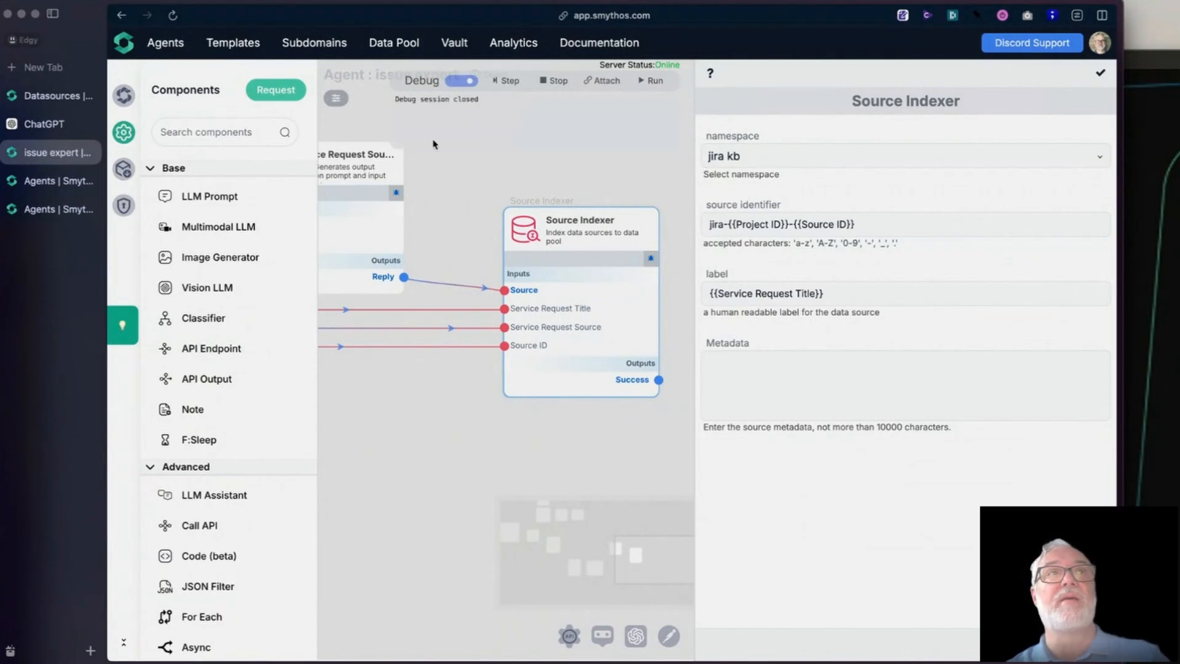
{"action": "left_click", "coordinate": [37, 98]}
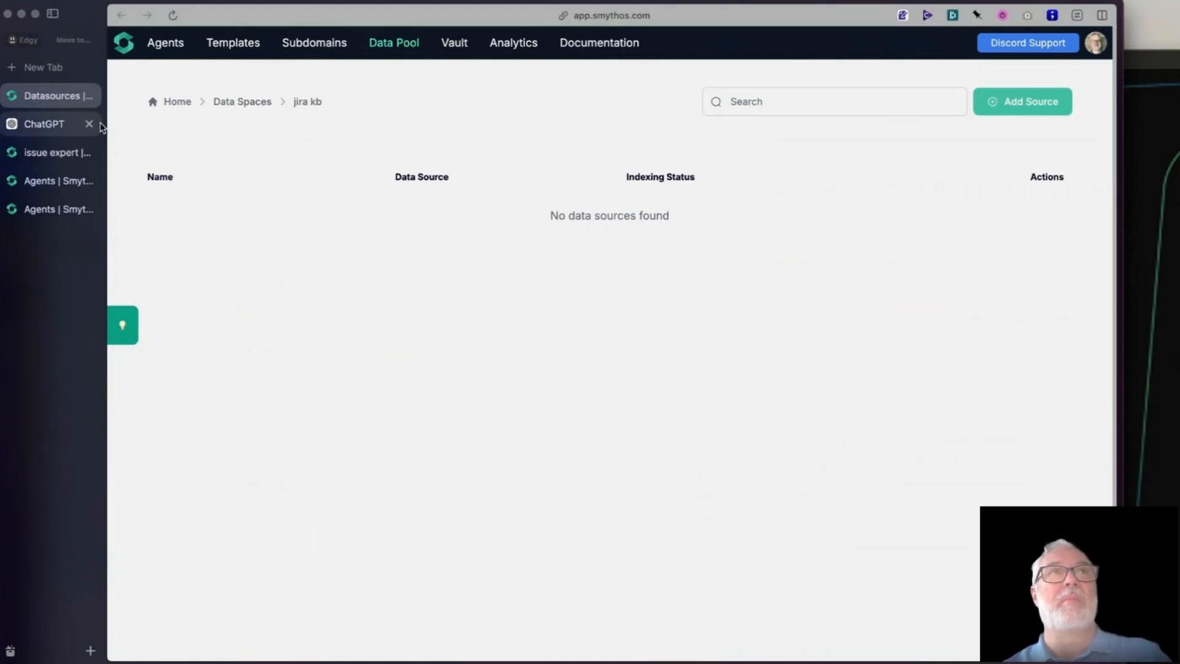
Go back to the issue expert agent and trace the workflow from the Source Indexer back through Upload Content To FireStore to the Request Service Desk prompt.
{"action": "left_click", "coordinate": [54, 155]}
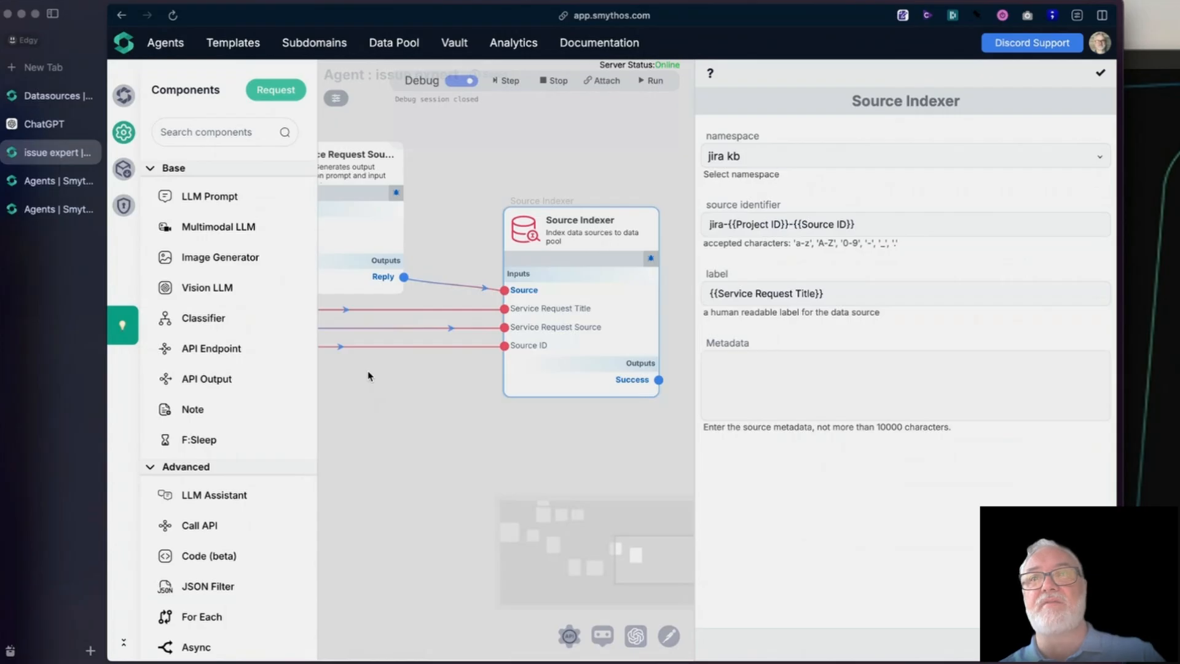
{"action": "left_click_drag", "start_coordinate": [369, 372], "coordinate": [601, 388]}
{"action": "left_click_drag", "start_coordinate": [450, 336], "coordinate": [551, 130]}
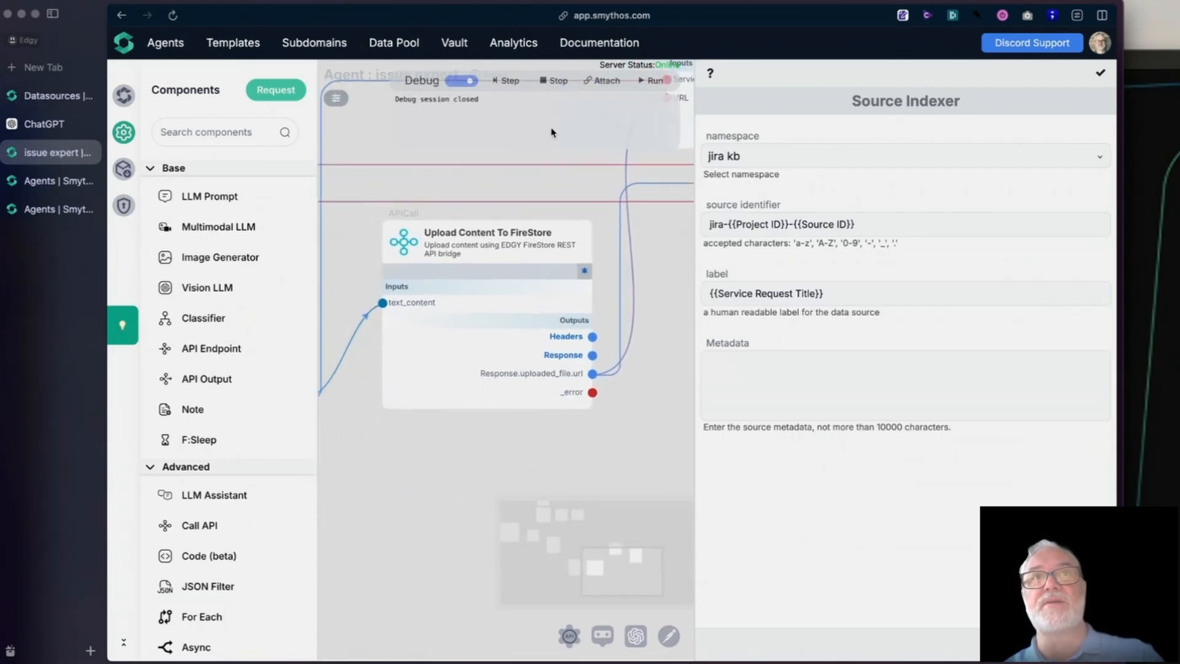
{"action": "left_click_drag", "start_coordinate": [381, 506], "coordinate": [611, 522]}
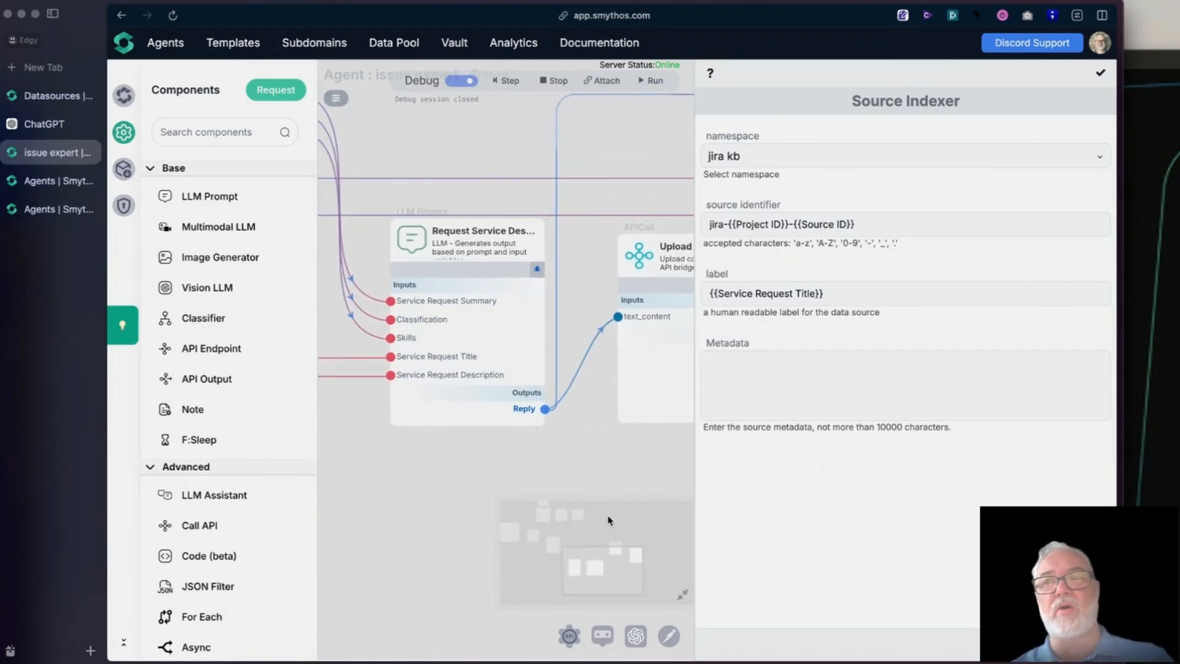